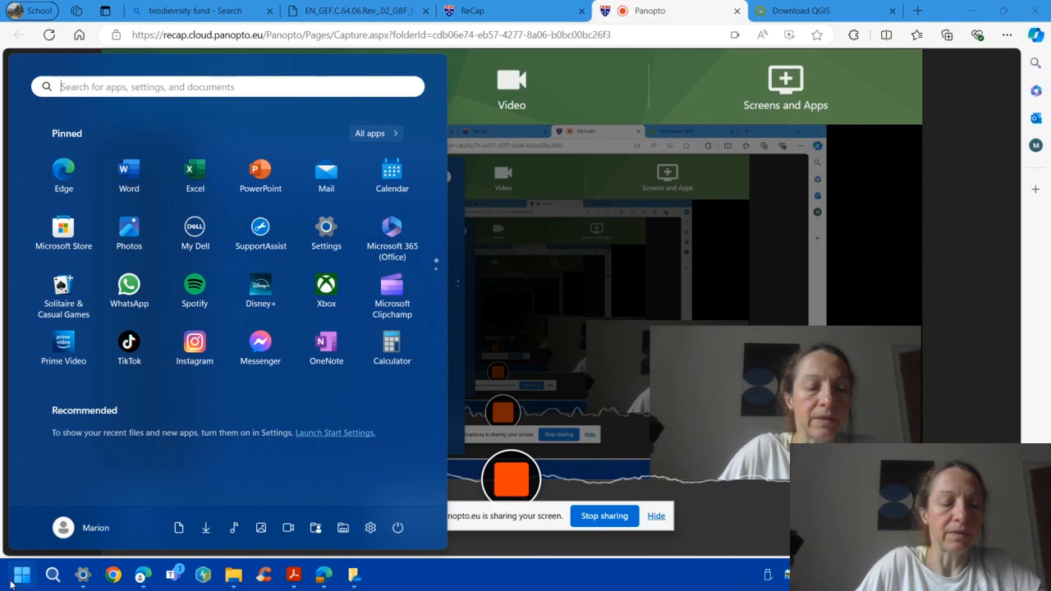
Step: Launch QGIS Desktop 3.38.0, dismiss the plugin error message and create a new empty project
click(52, 576)
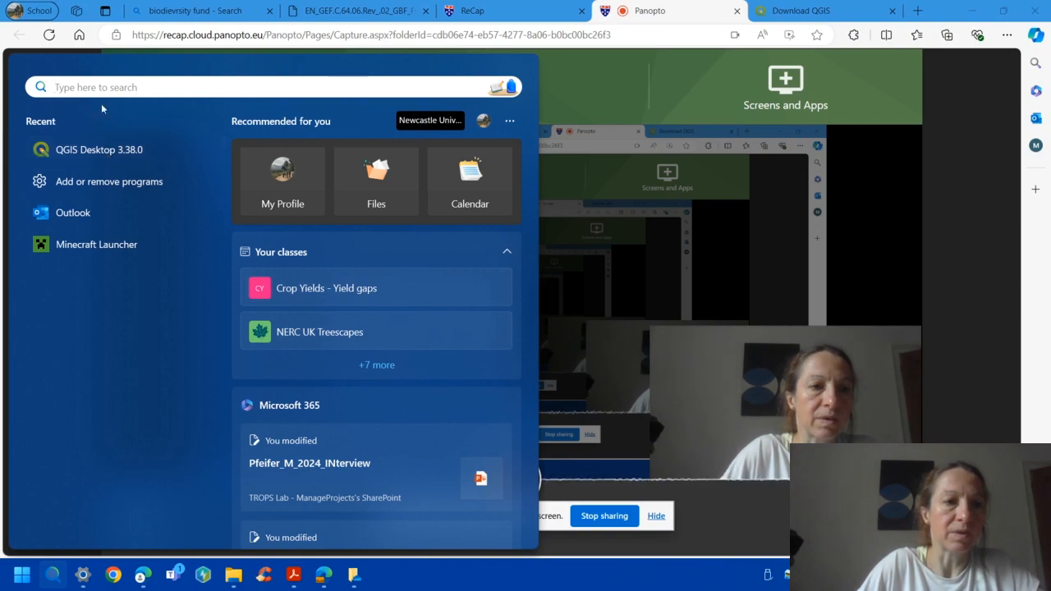
text(QGIS)
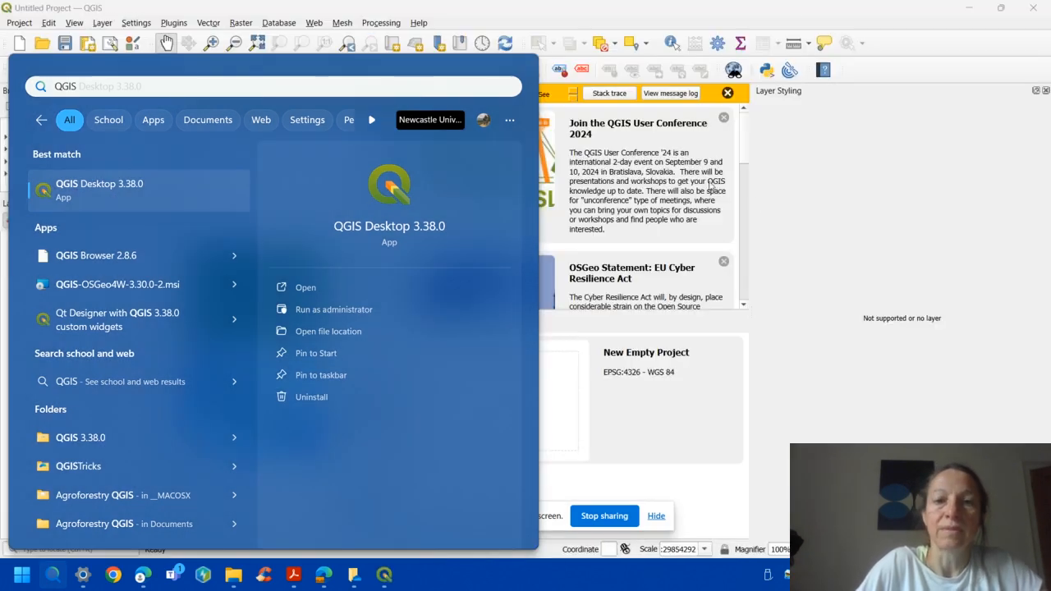
click(715, 358)
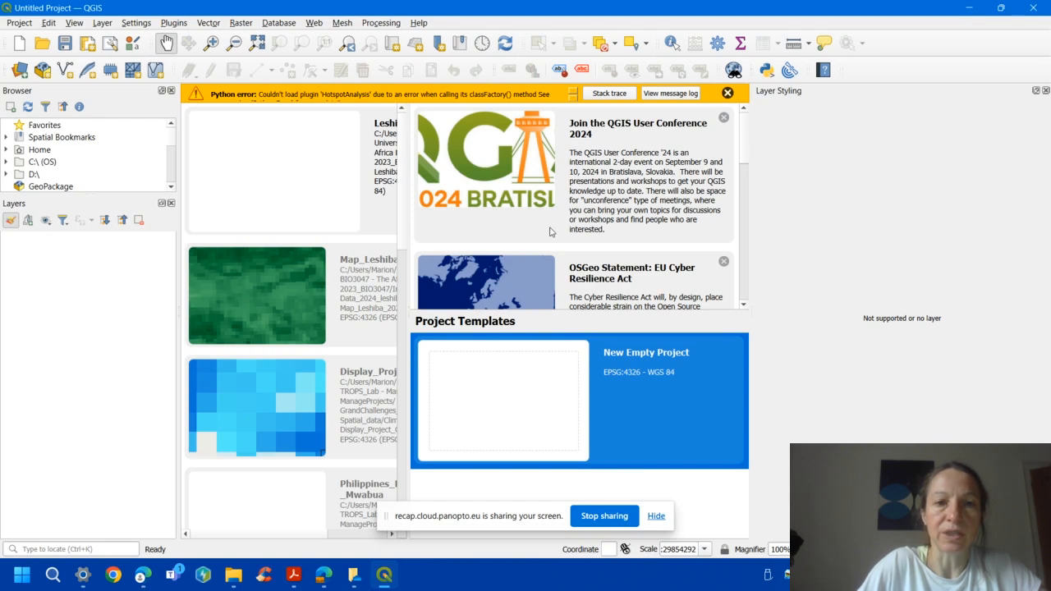
click(726, 93)
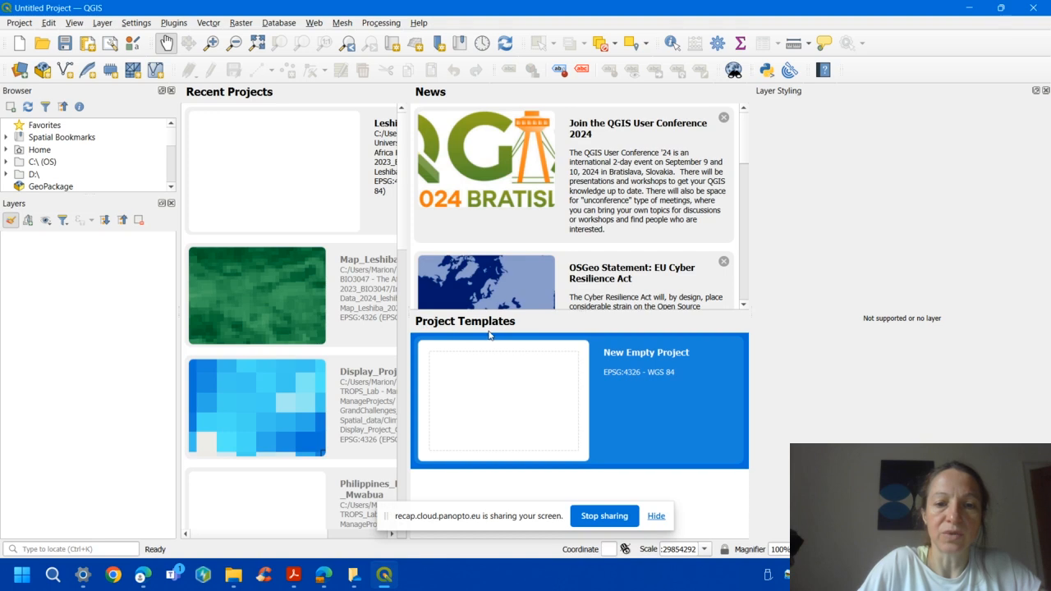
double_click(511, 382)
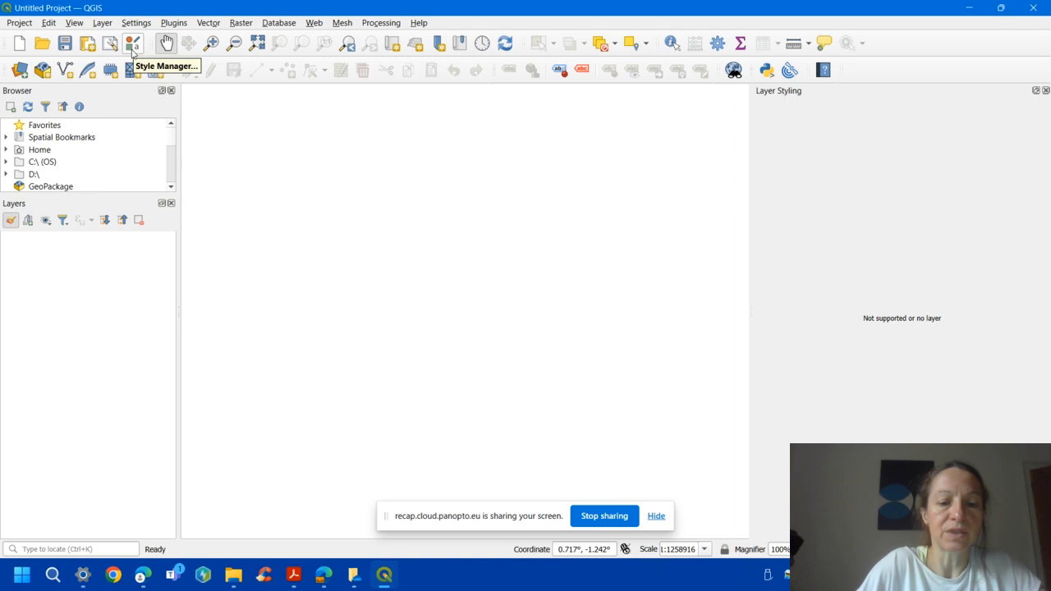
Step: Start saving the project in the BIO3047 - The Africa Field Course - 2023_BIO3047 folder with the existing file name Leshiba_Mapping
click(18, 23)
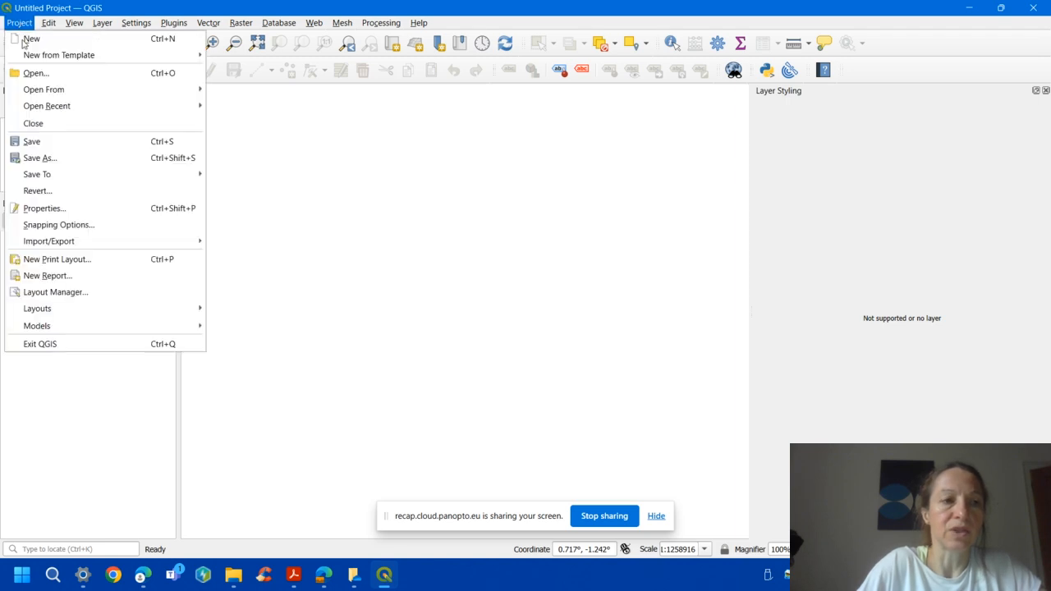
click(60, 157)
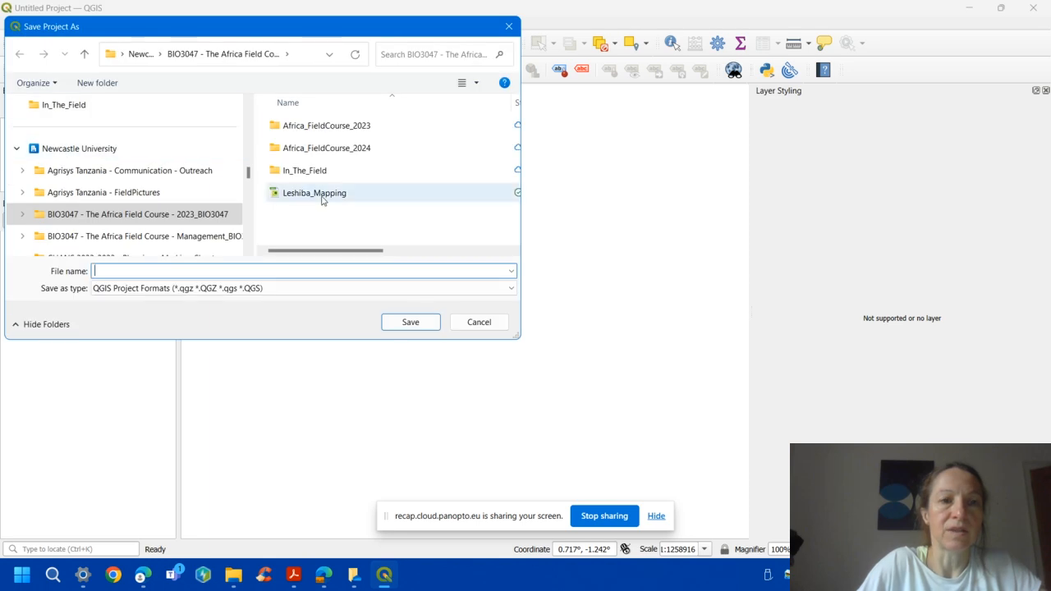
click(330, 54)
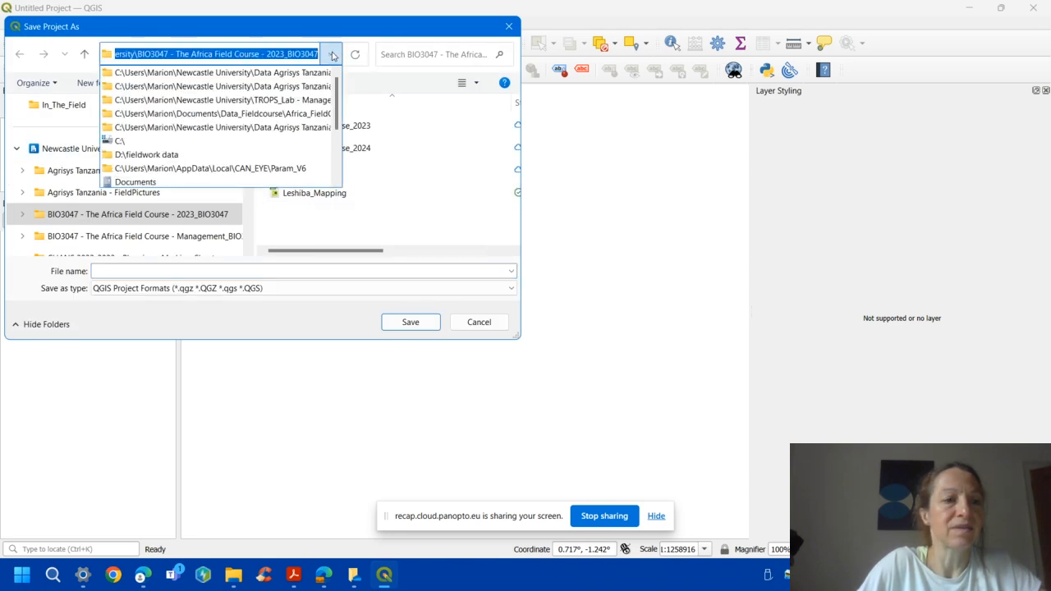
click(331, 54)
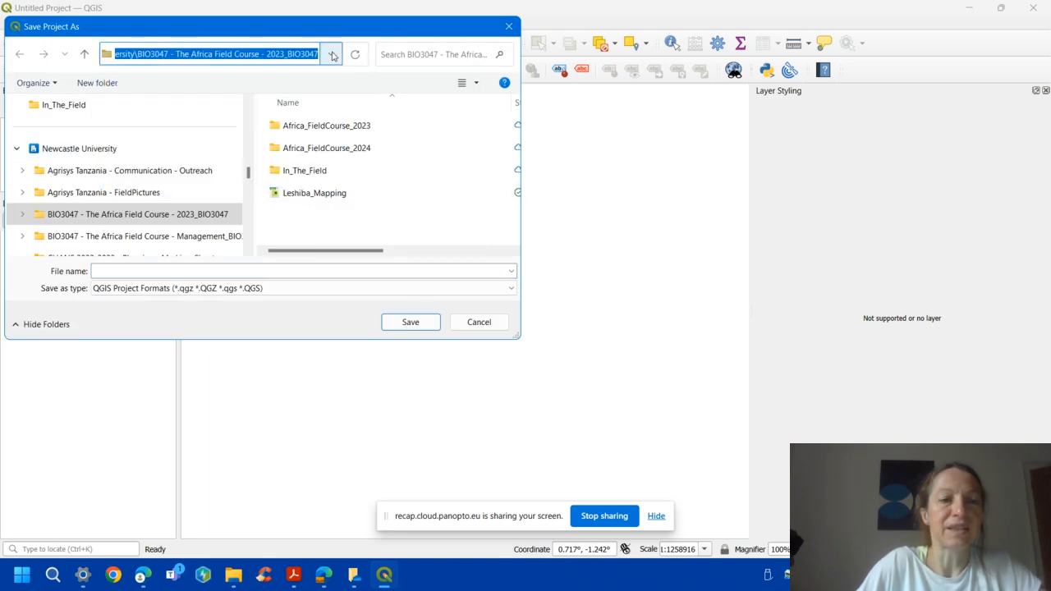
click(302, 194)
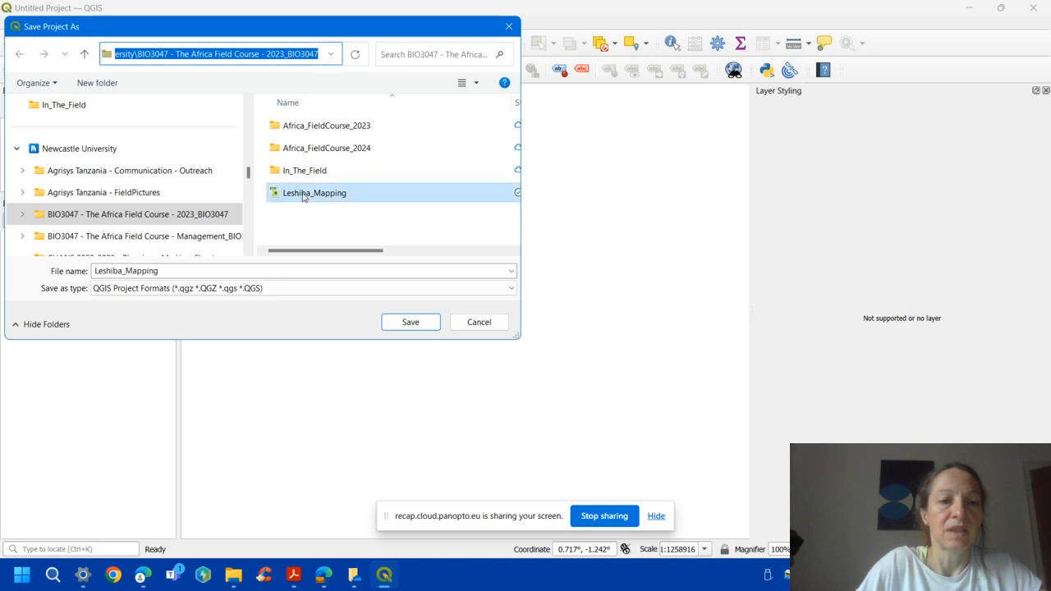
click(268, 275)
click(269, 273)
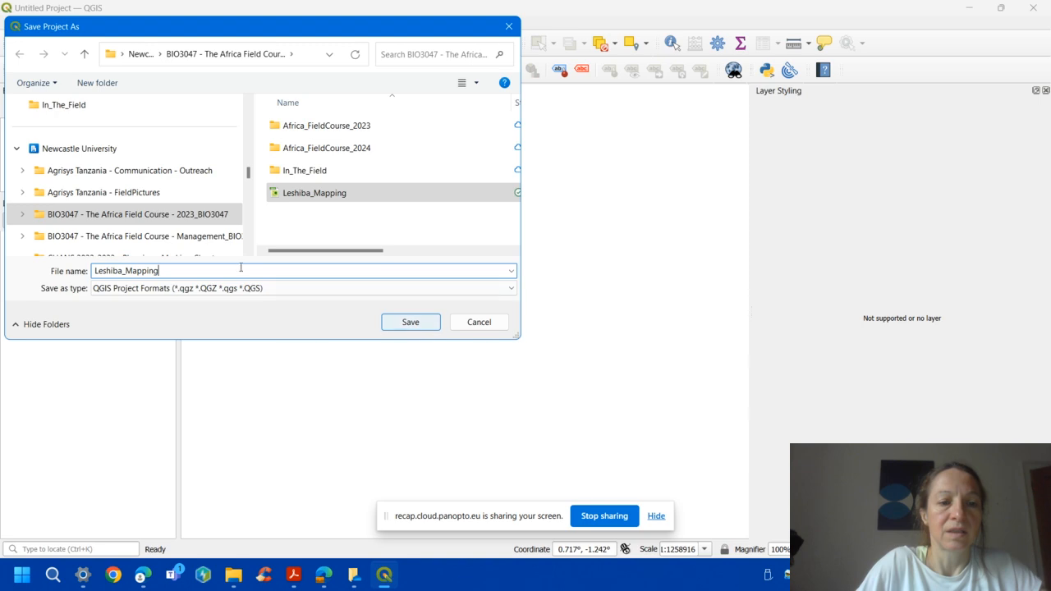
text(_)
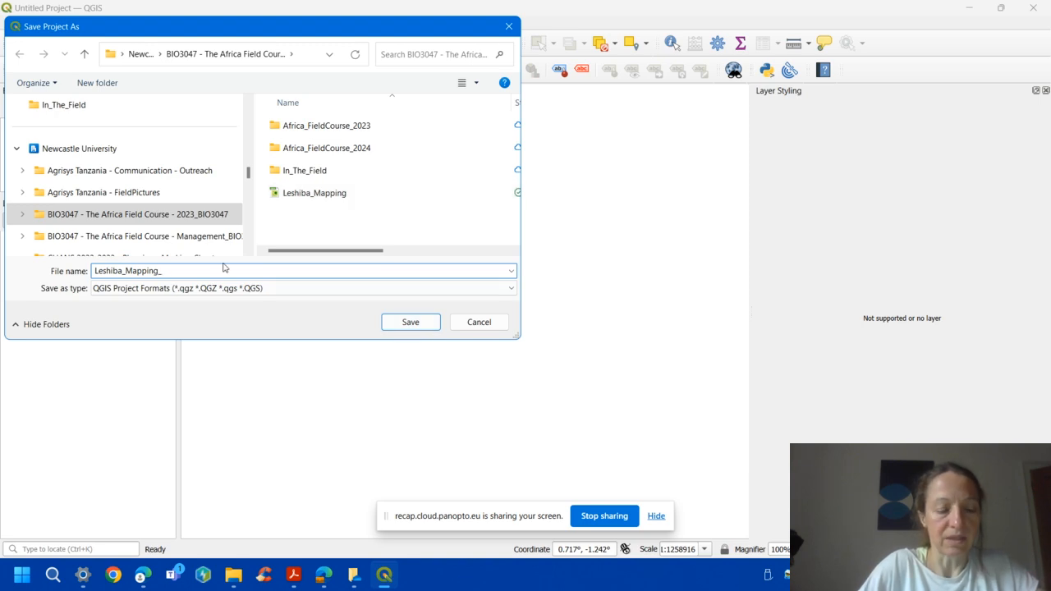
text(v1)
key(BackSpace)
key(BackSpace)
key(BackSpace)
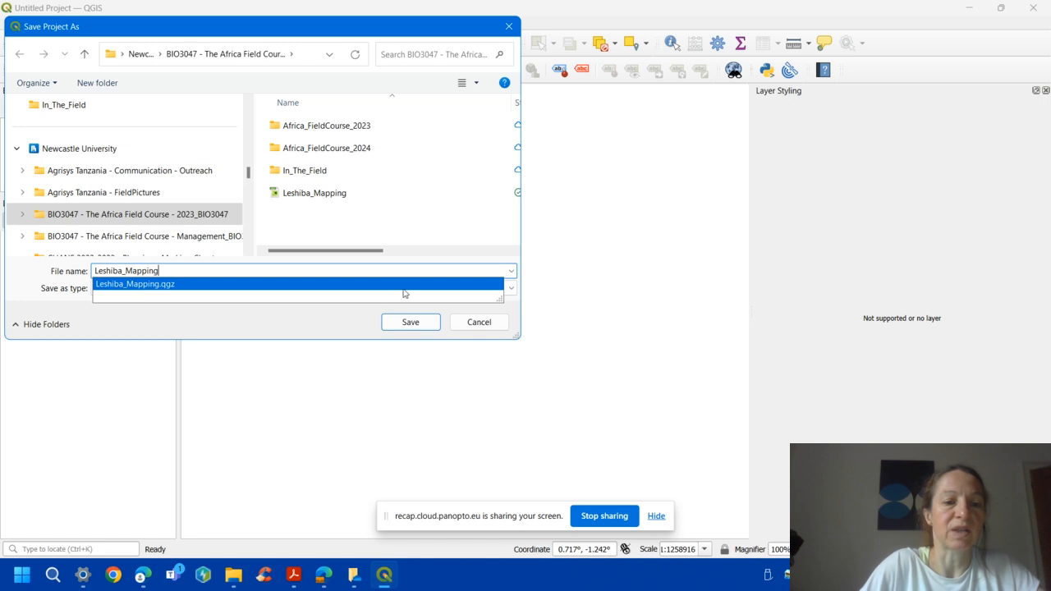
Step: Save the project as Leshiba_Mapping.qgz, replacing the existing file
click(151, 284)
click(411, 322)
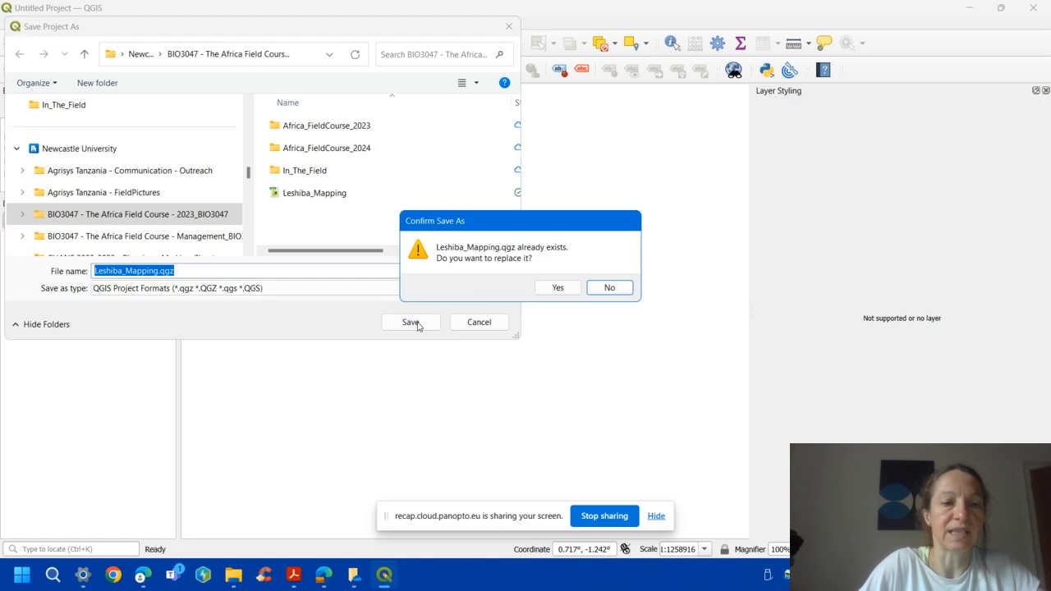
click(558, 287)
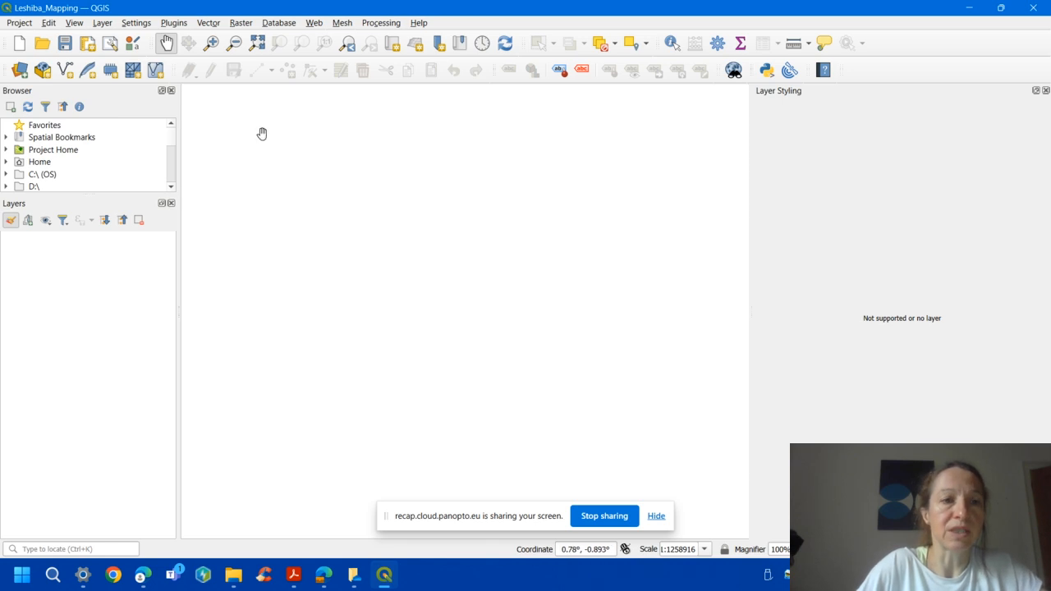
Step: Add the NDVI_2019_UTM raster from the Landsat folder inside In_The_Field\Satellite_data as a raster layer
click(107, 24)
mouse_move(136, 74)
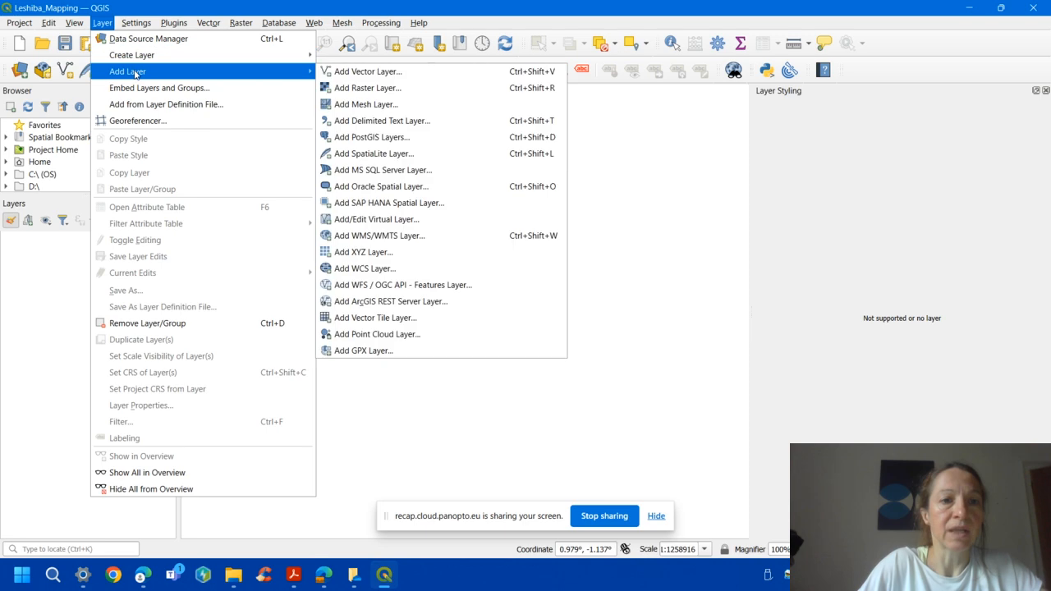
click(377, 87)
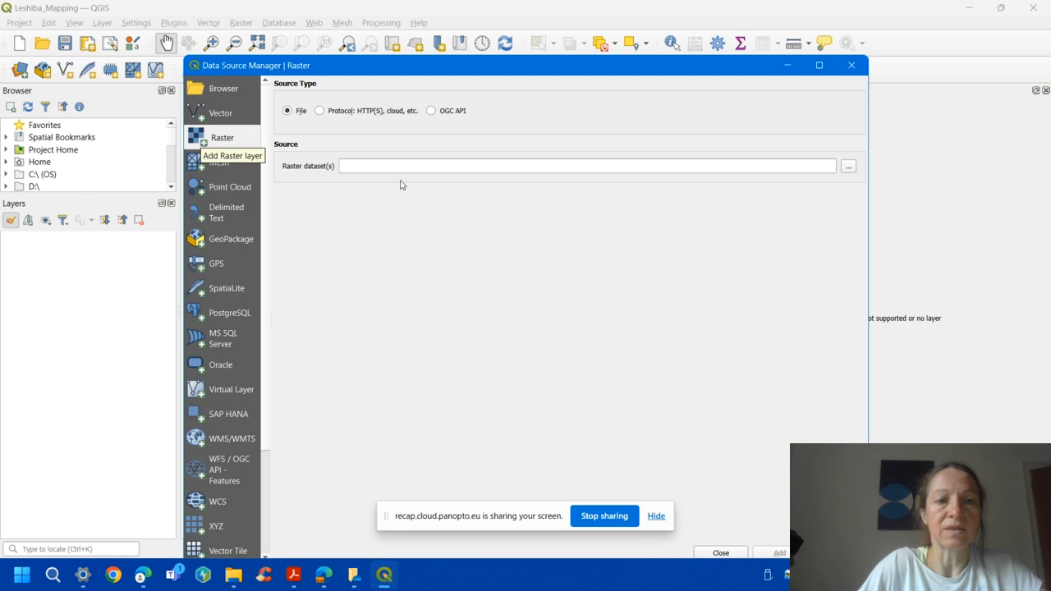
click(849, 167)
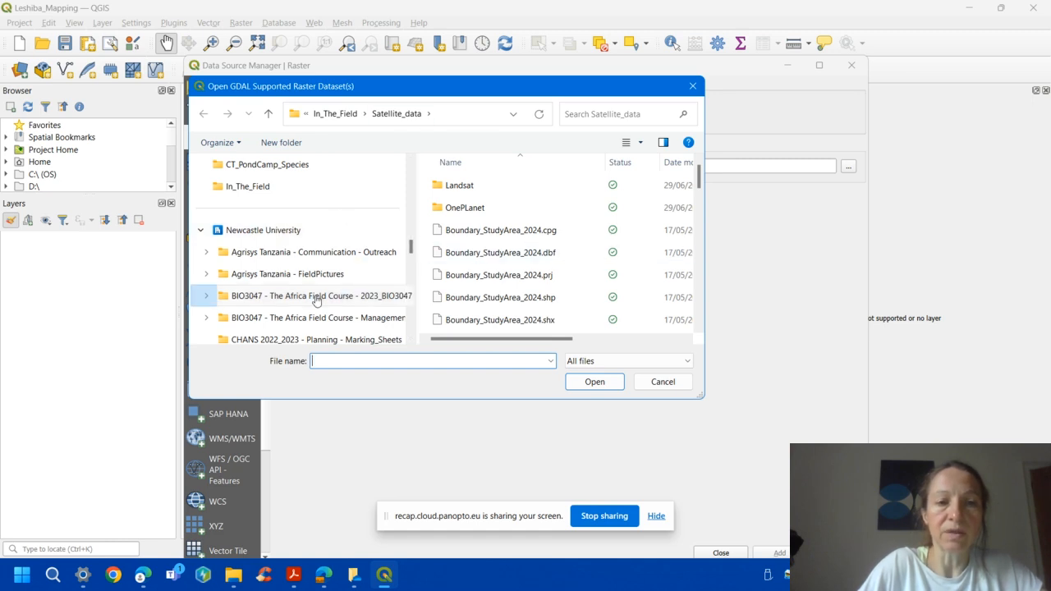
click(325, 115)
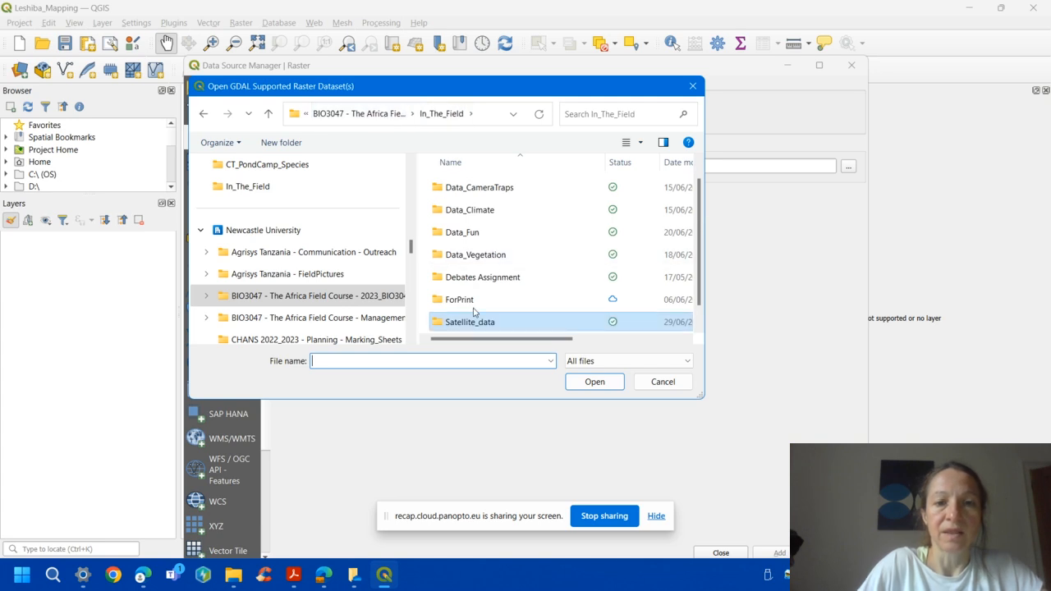
drag(700, 209, 699, 249)
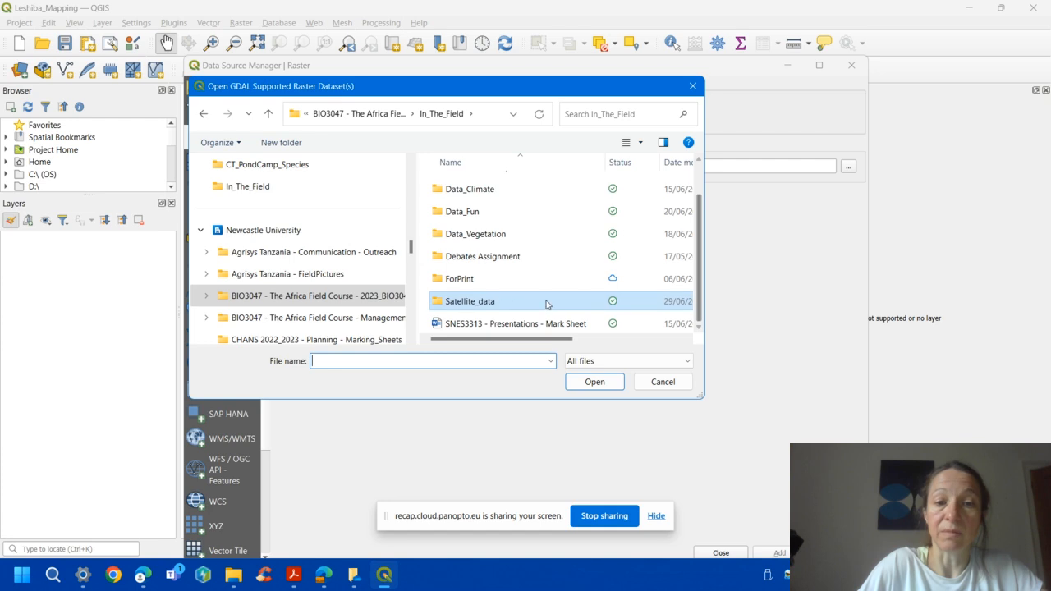
double_click(462, 304)
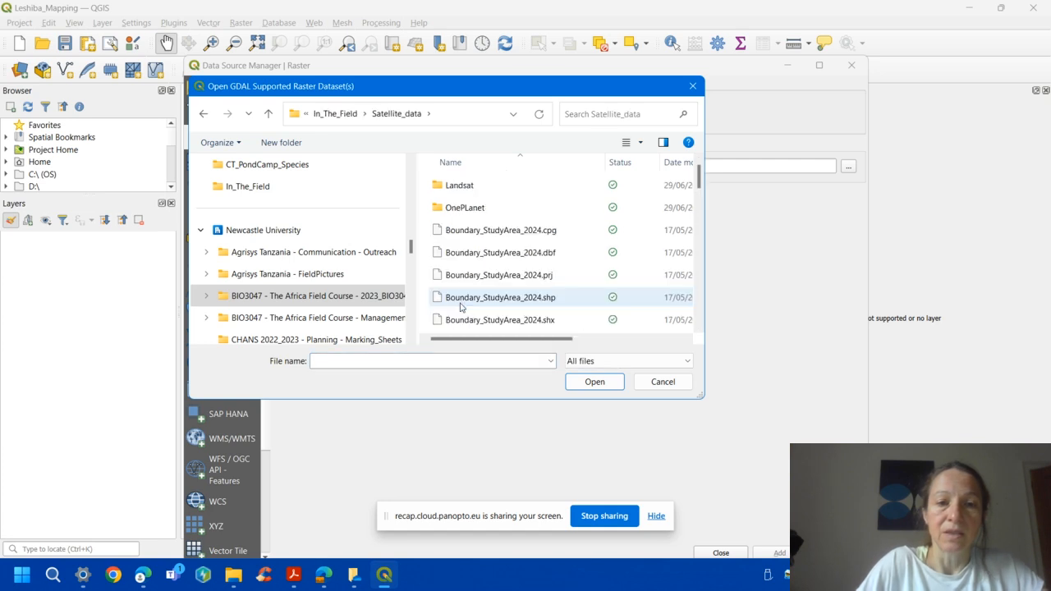
double_click(464, 187)
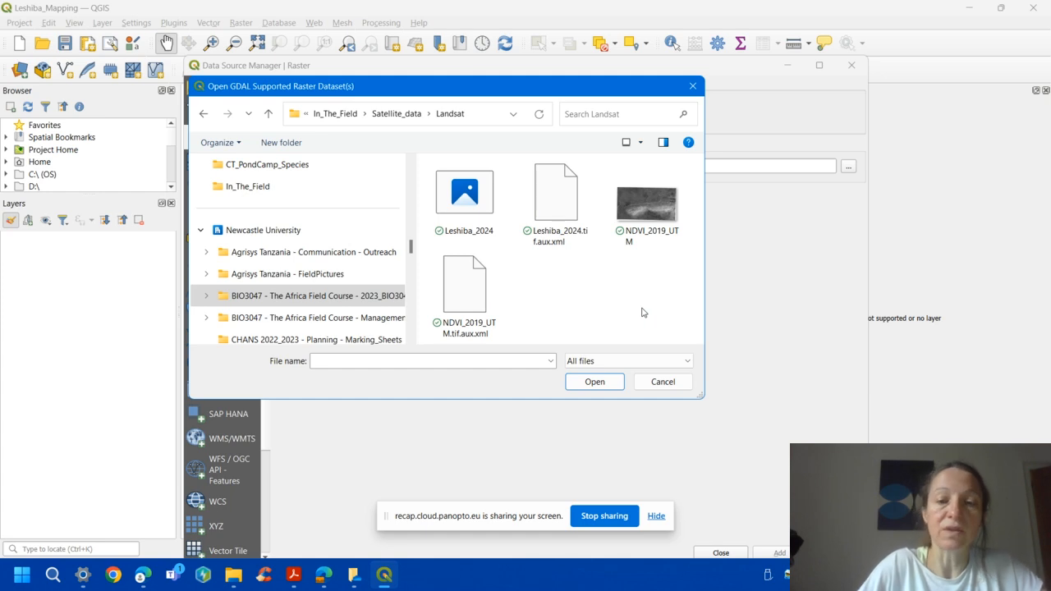
click(655, 202)
click(588, 386)
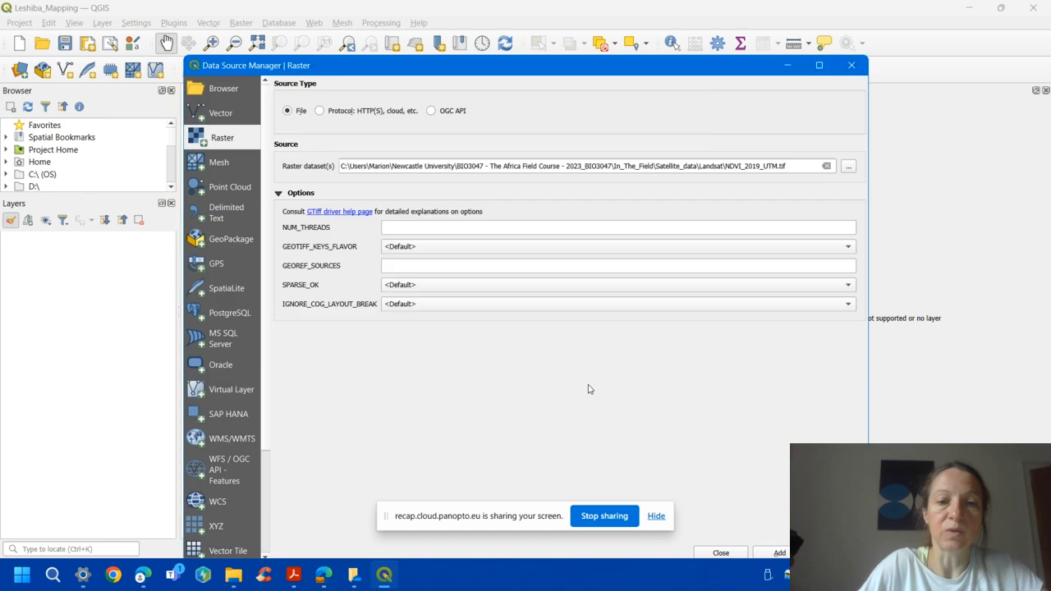
click(780, 552)
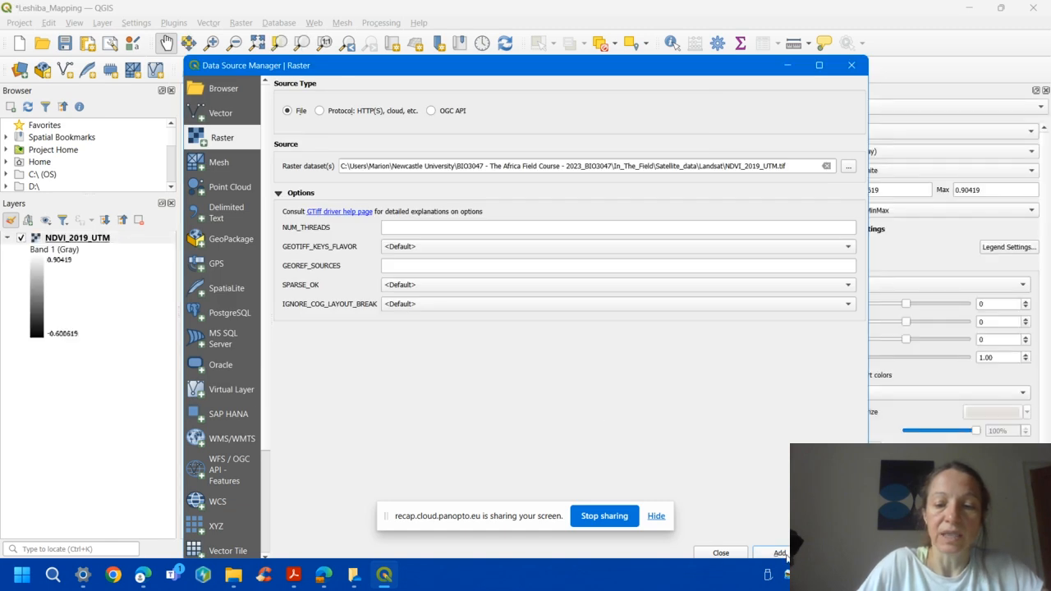
click(734, 554)
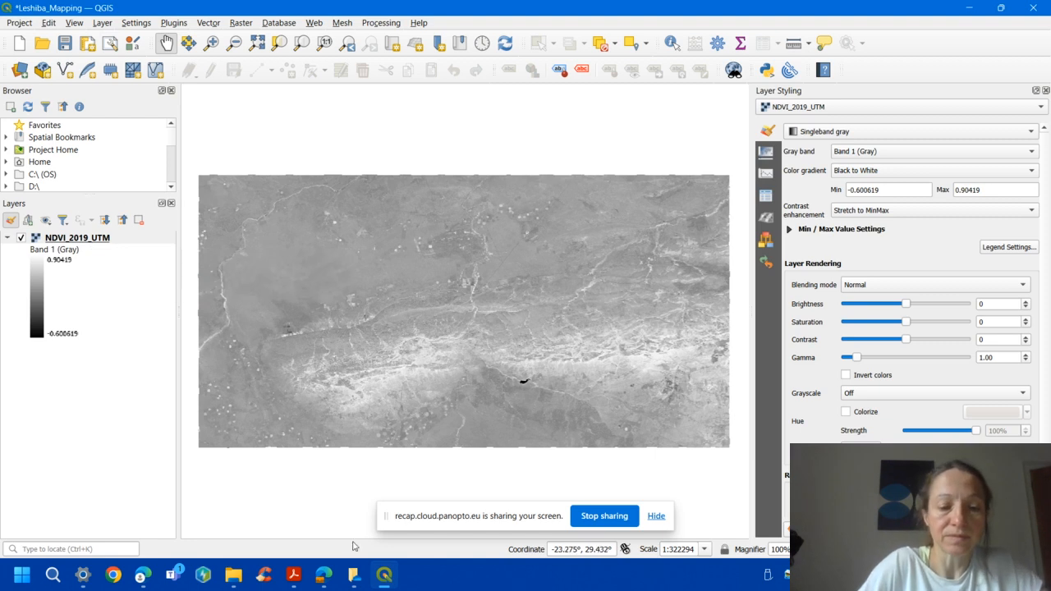
click(323, 575)
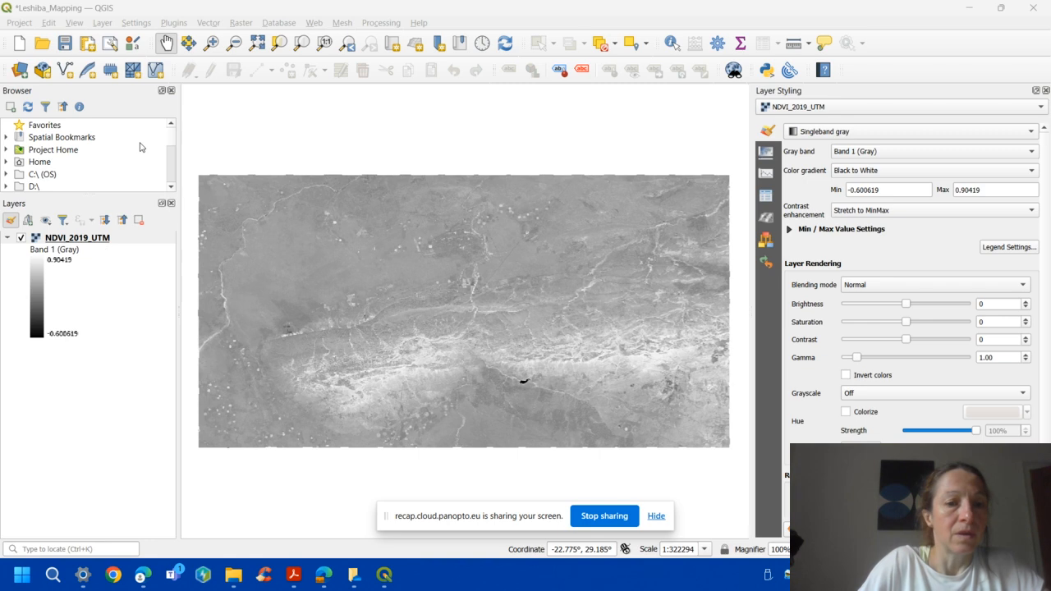
Step: Start adding a vector layer with Locations_2024_Shapefile.shp from the In_The_Field\Satellite_data folder as its source dataset
click(102, 23)
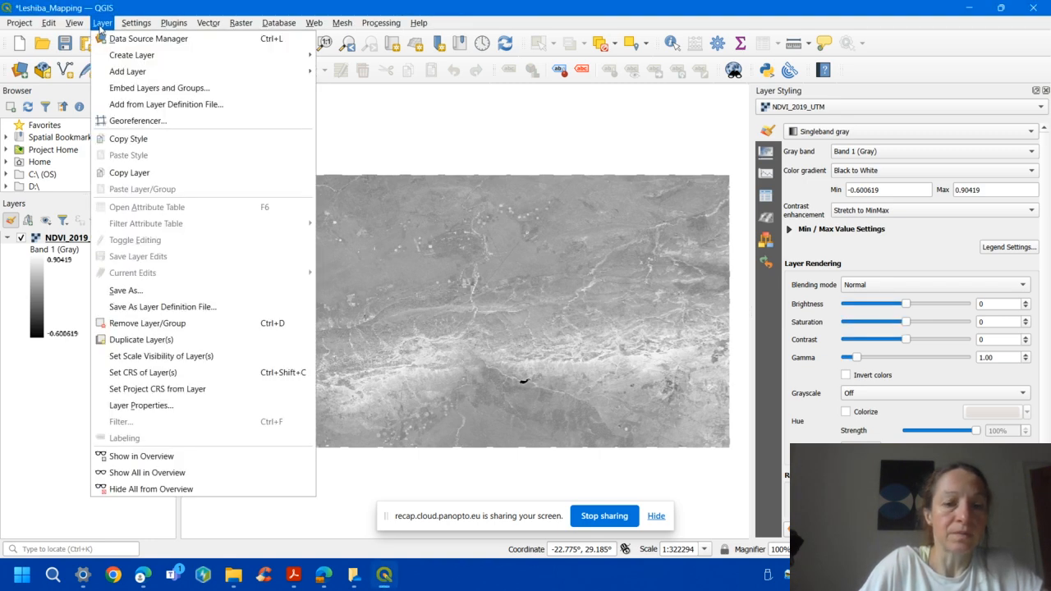
mouse_move(121, 73)
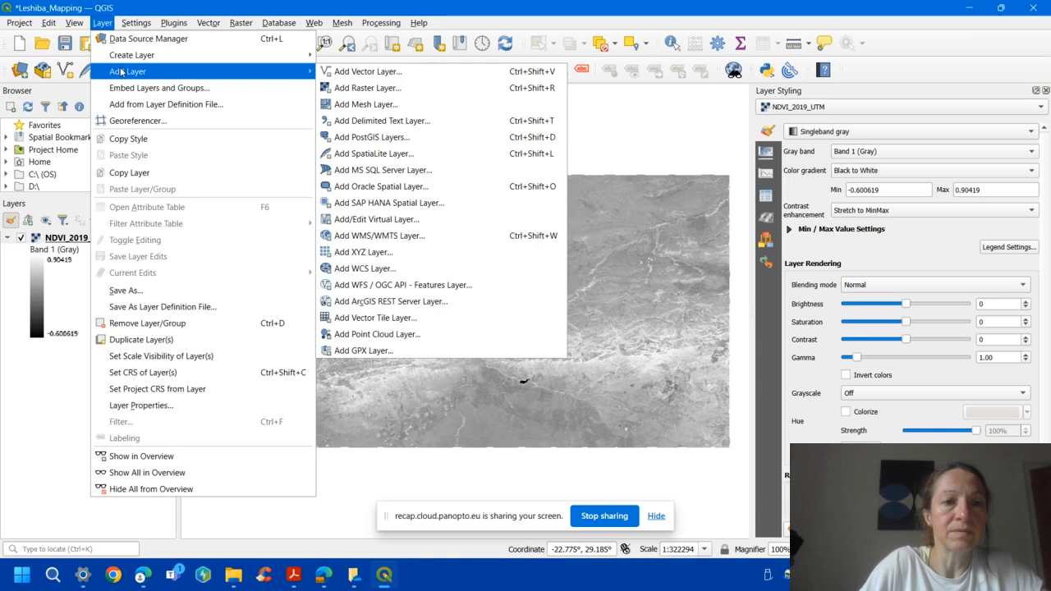
click(368, 72)
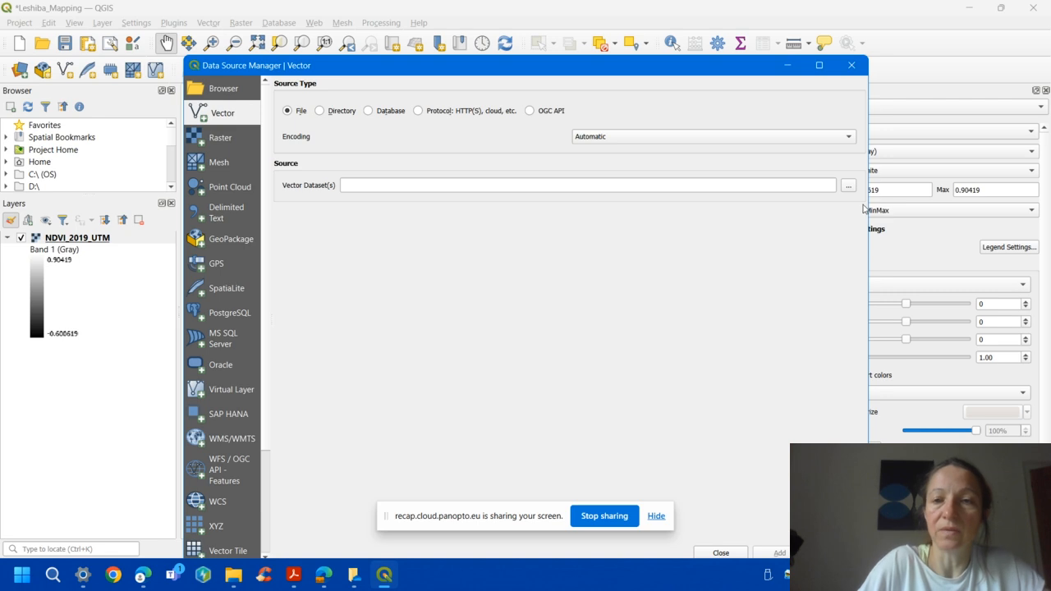
click(849, 186)
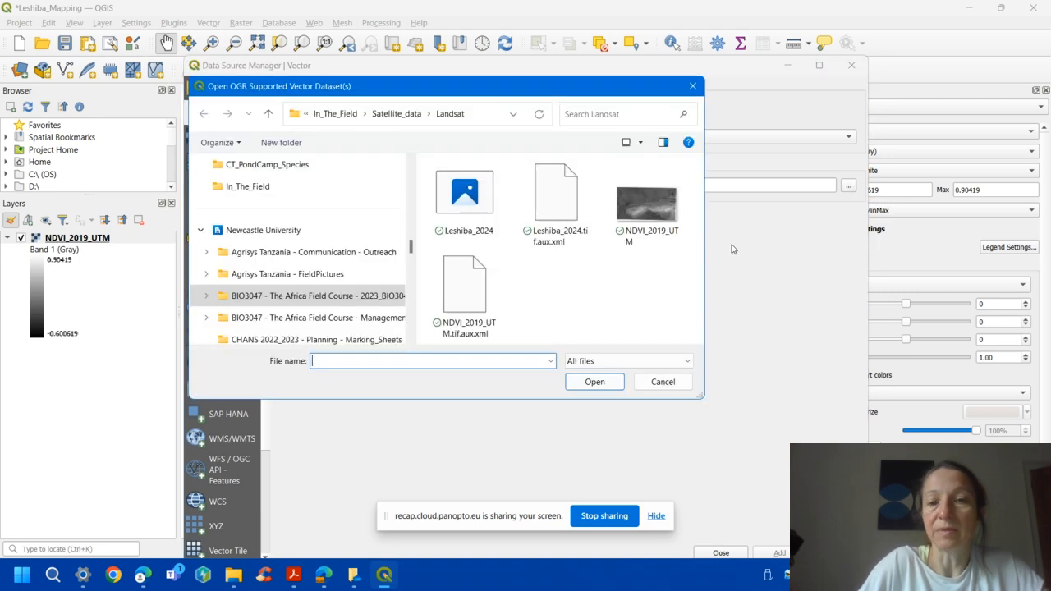
click(404, 115)
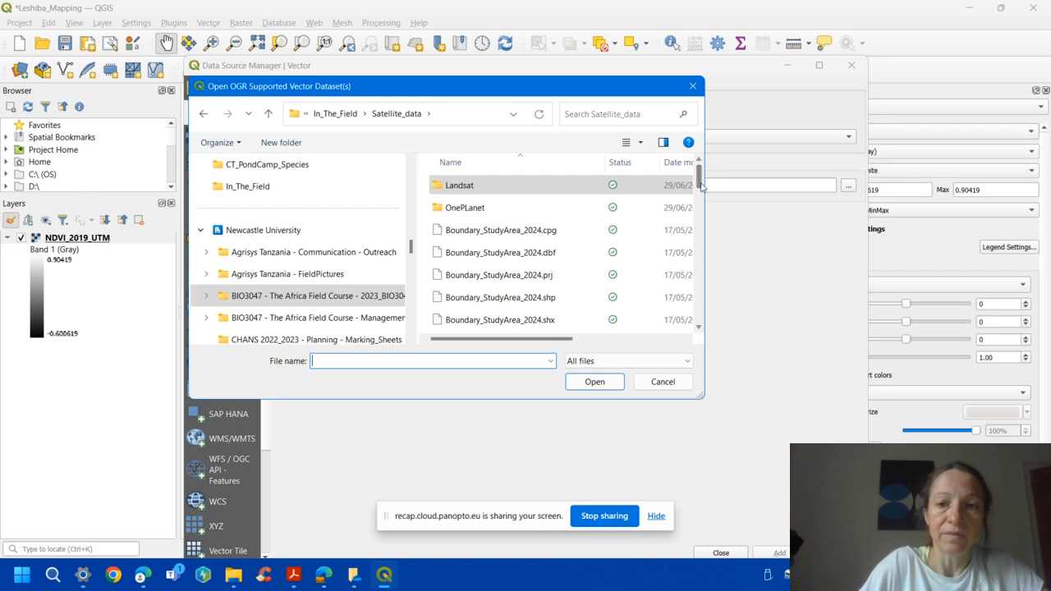
drag(699, 181, 699, 206)
drag(705, 224, 708, 319)
click(534, 279)
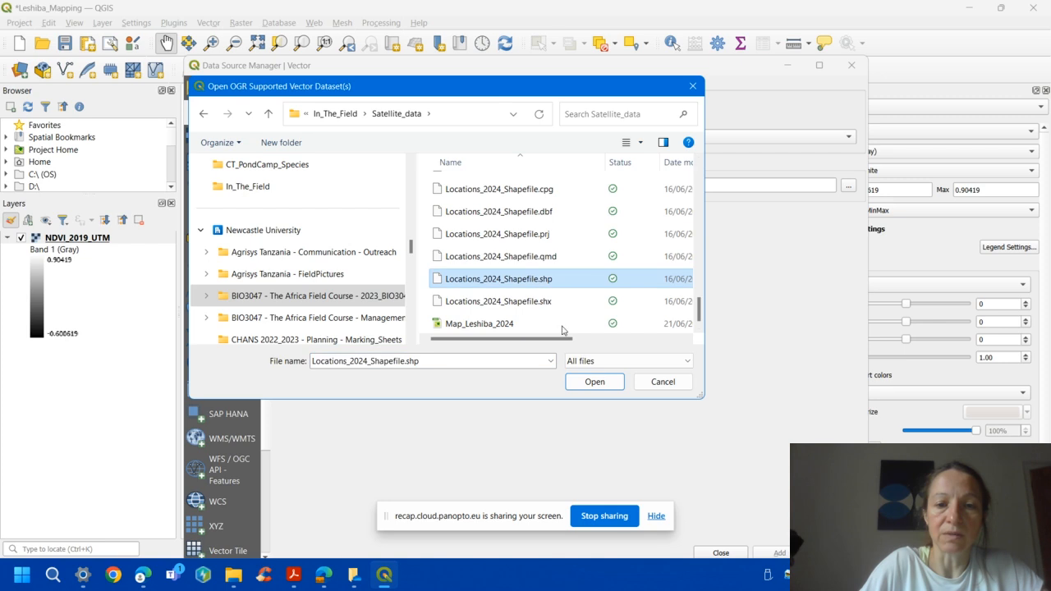
click(595, 382)
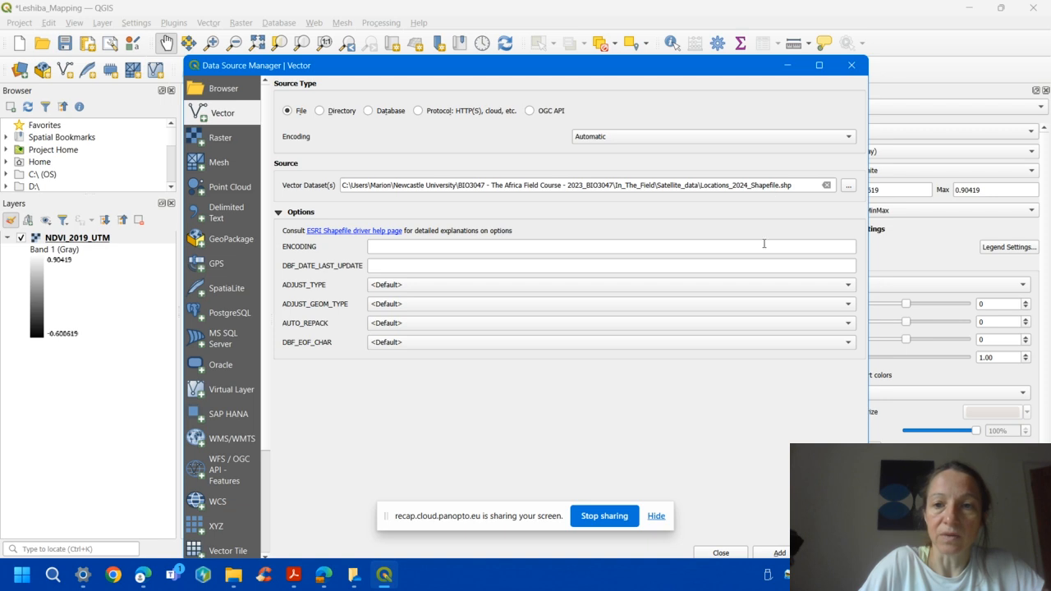
Step: Add the chosen locations shapefile to the project and close the Data Source Manager
drag(792, 189, 779, 187)
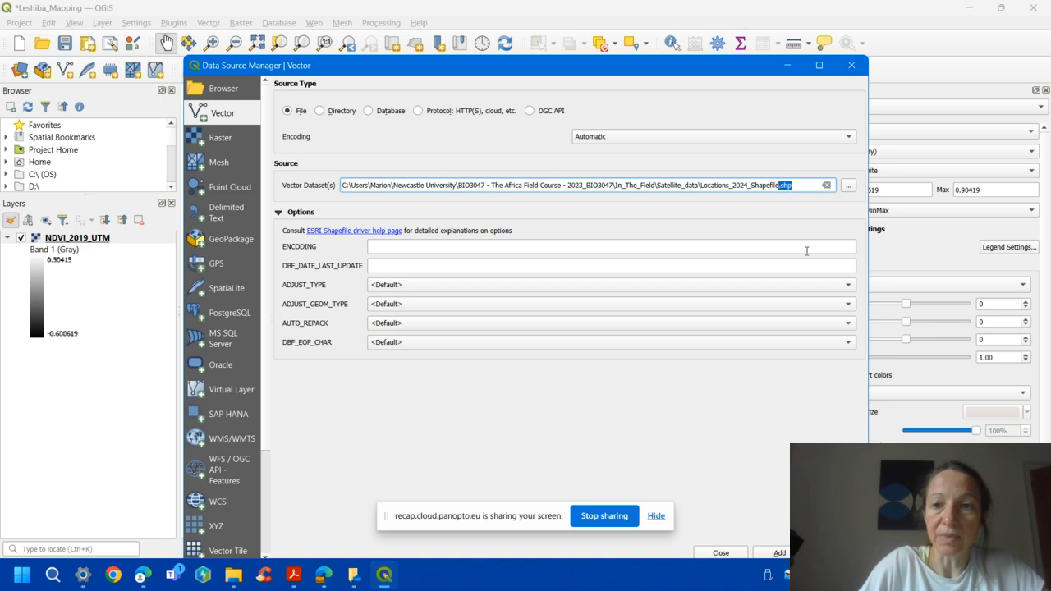
click(775, 458)
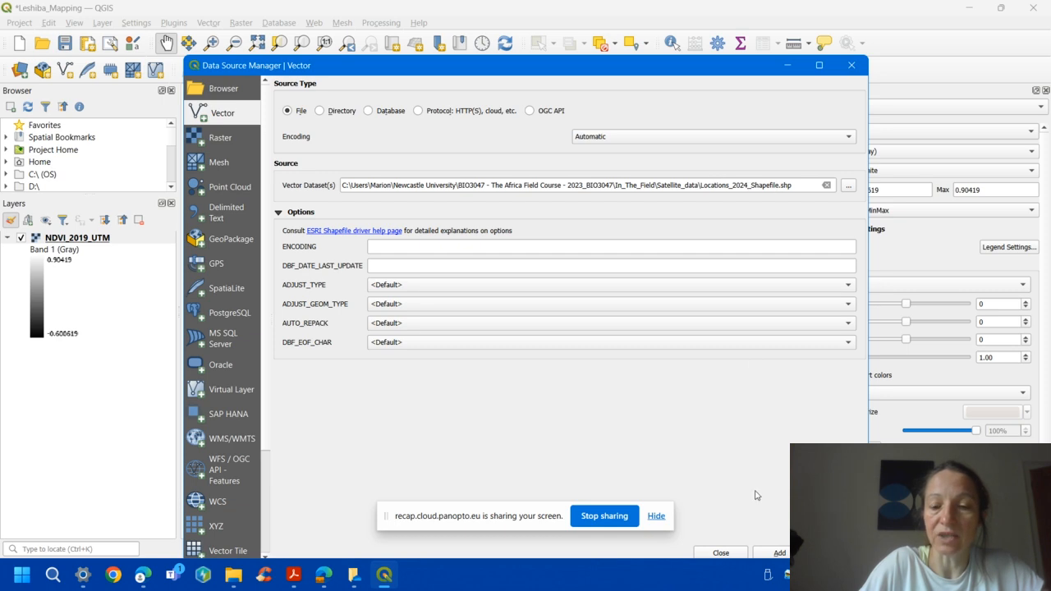
click(777, 554)
click(729, 554)
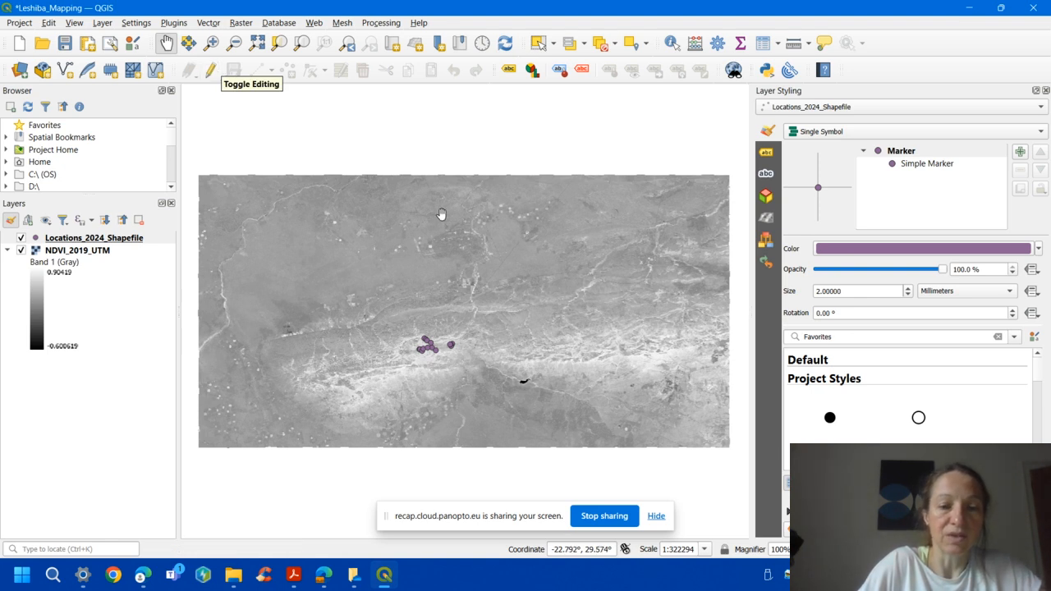
Step: Zoom in on the study location points and fit the map view to the Locations_2024_Shapefile layer
click(212, 45)
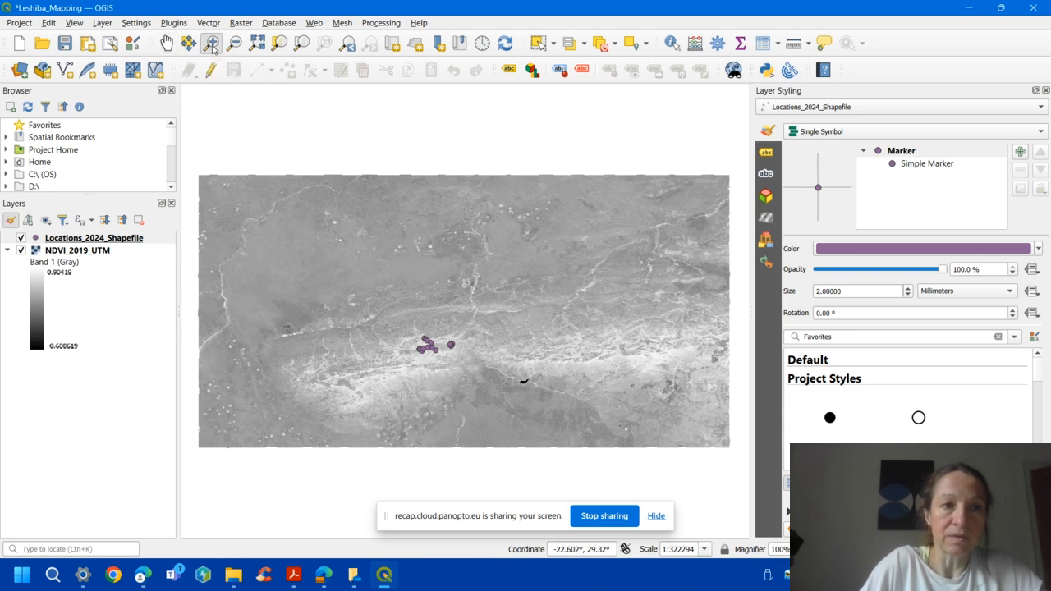
drag(400, 321, 469, 365)
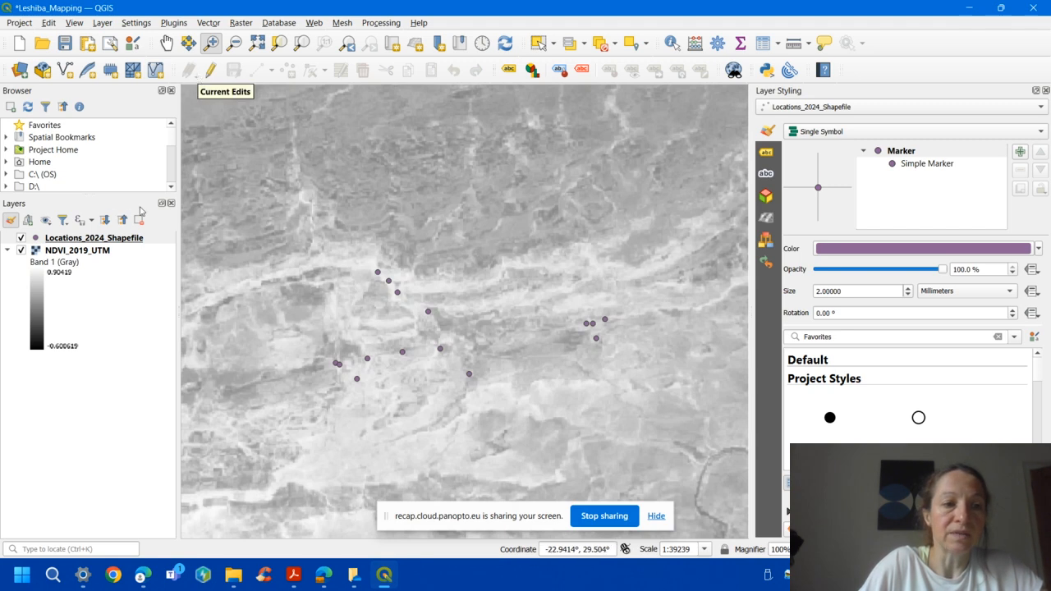
click(95, 238)
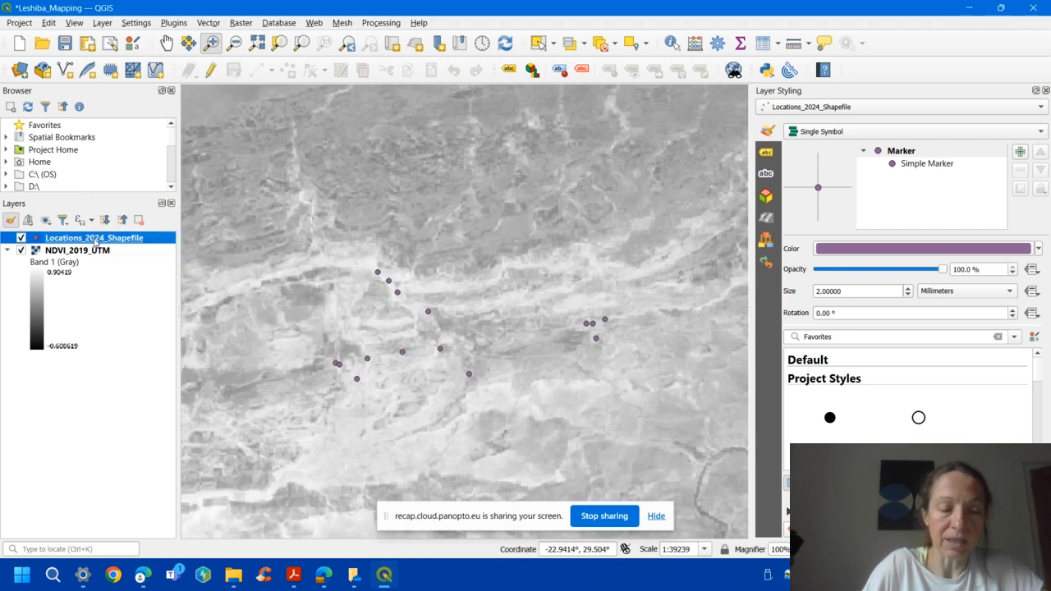
right_click(96, 239)
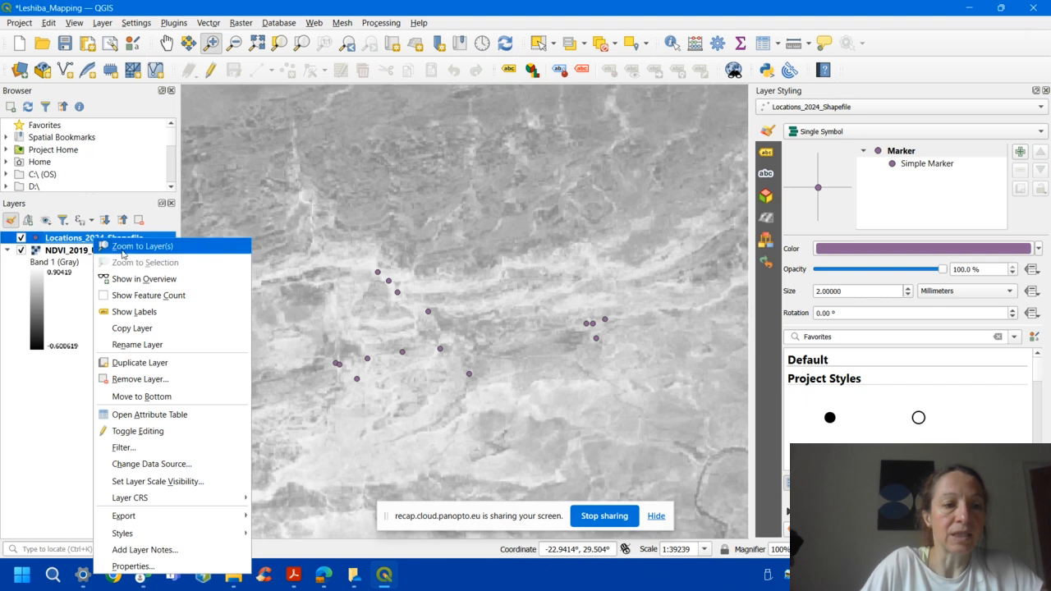
click(121, 250)
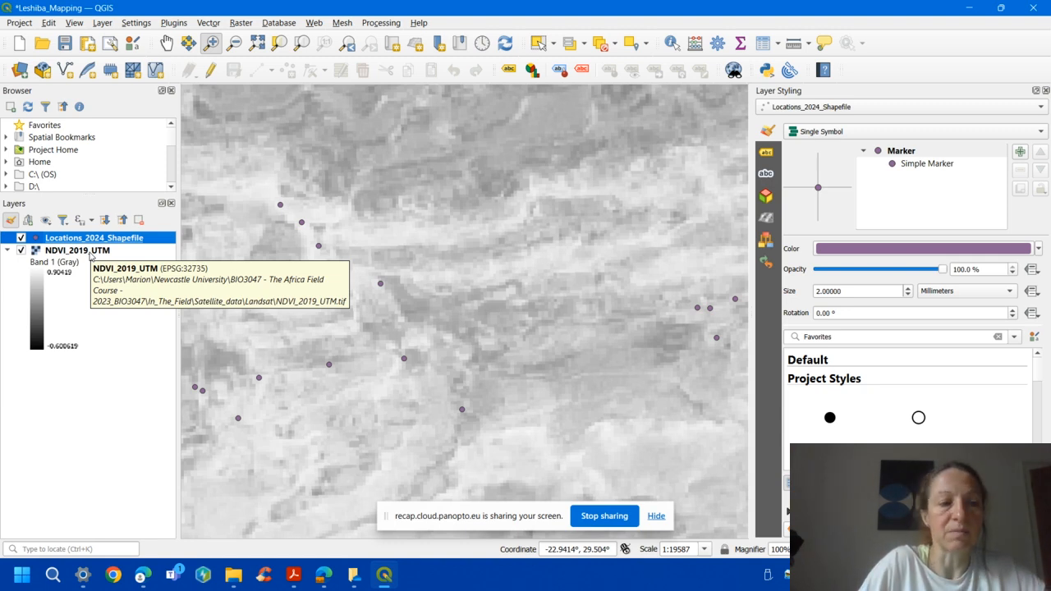
click(90, 256)
double_click(90, 256)
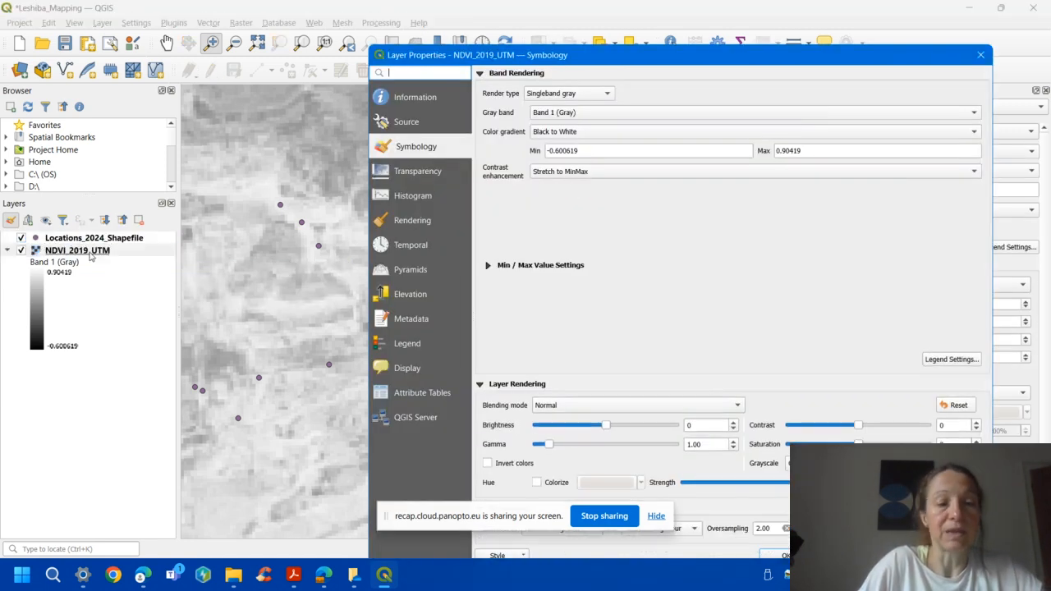
click(608, 93)
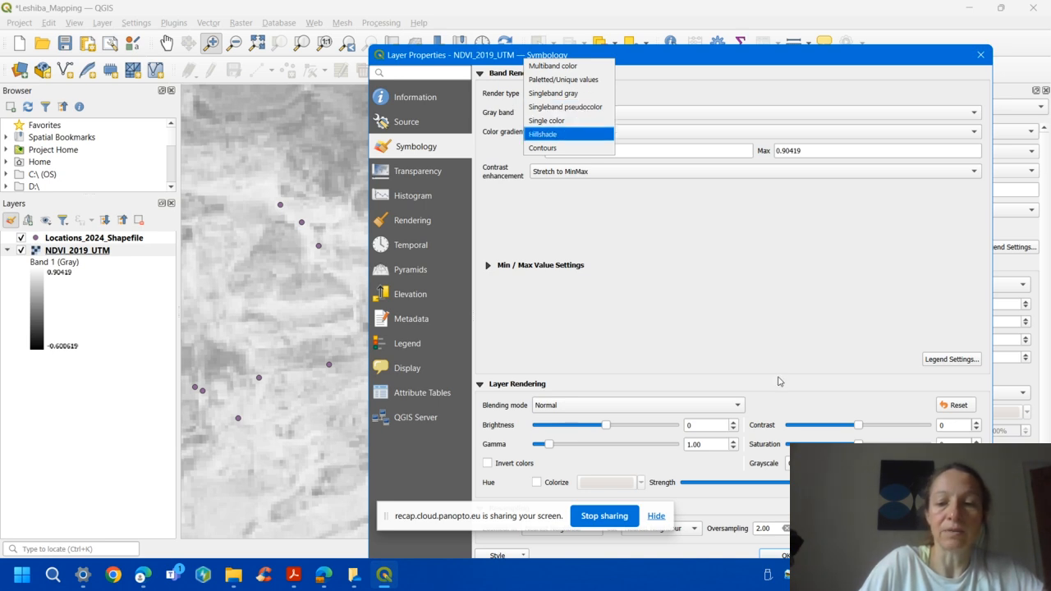
click(844, 556)
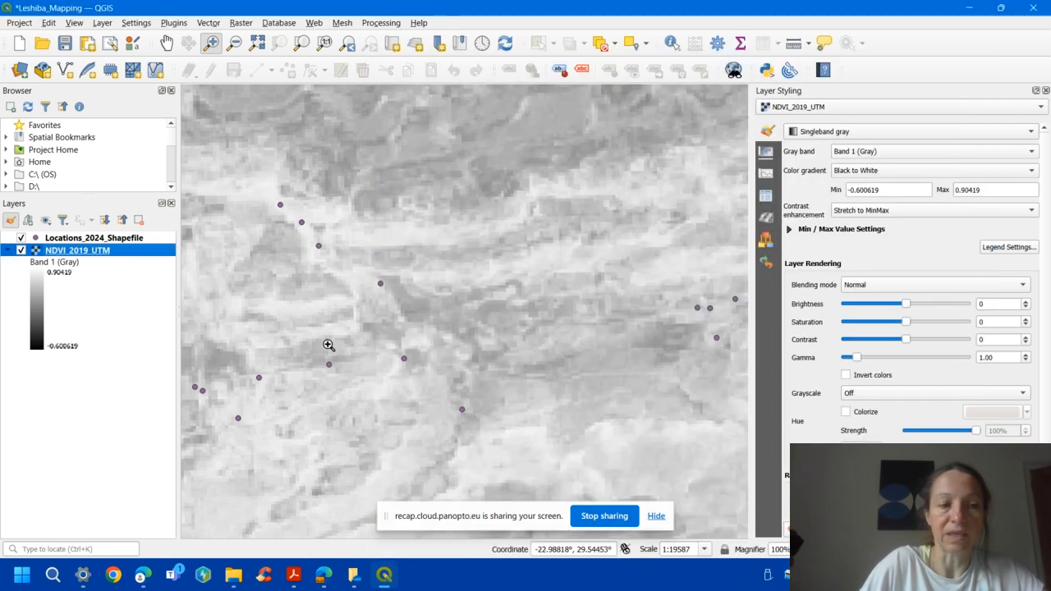
Step: Open the NDVI_2019_UTM layer's symbology and set its render type to Singleband pseudocolor, keeping the green color ramp
double_click(85, 256)
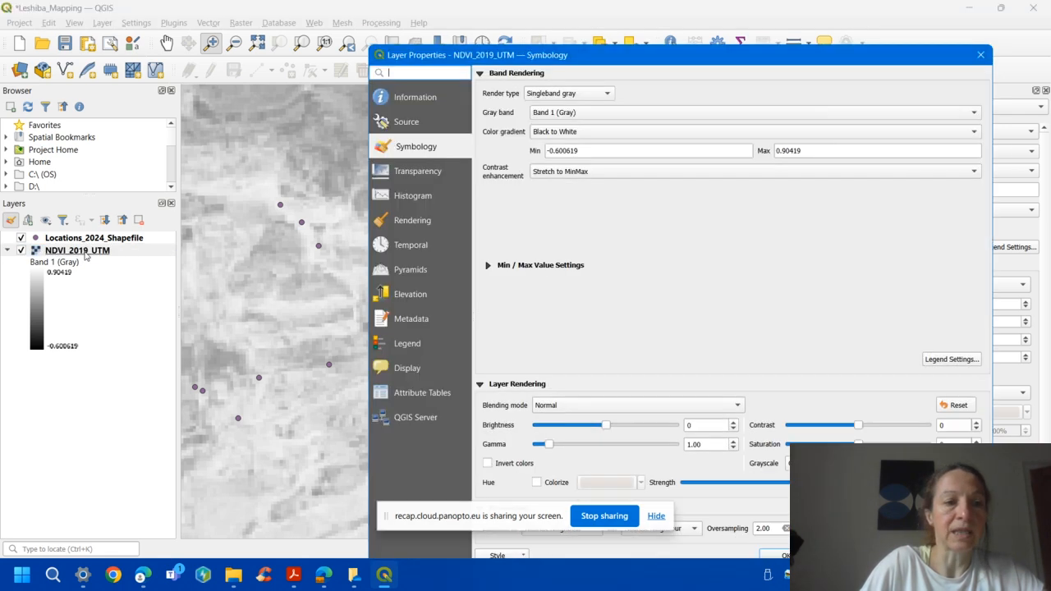
click(591, 95)
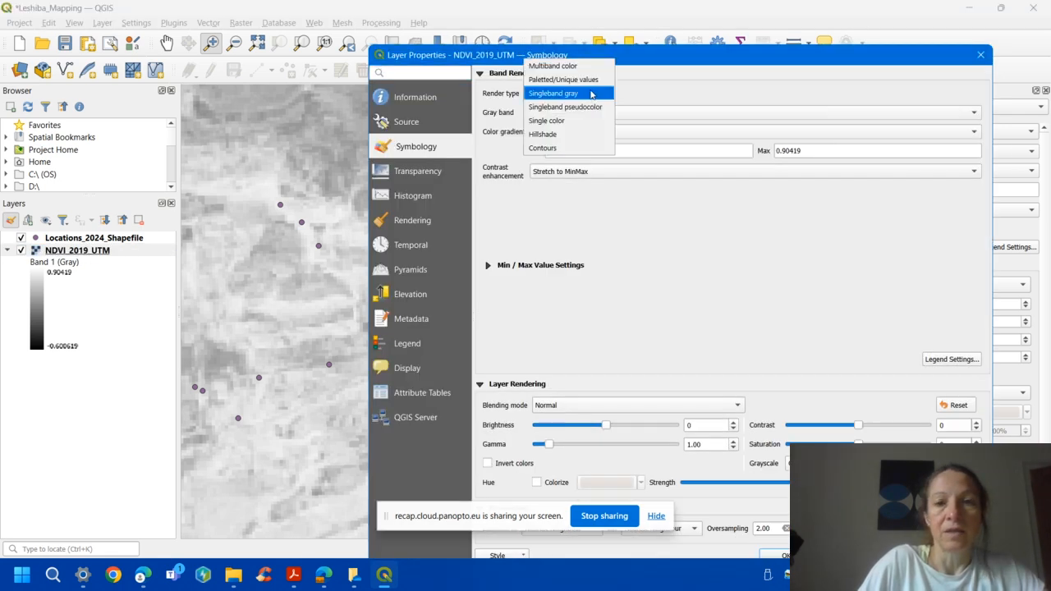
click(585, 107)
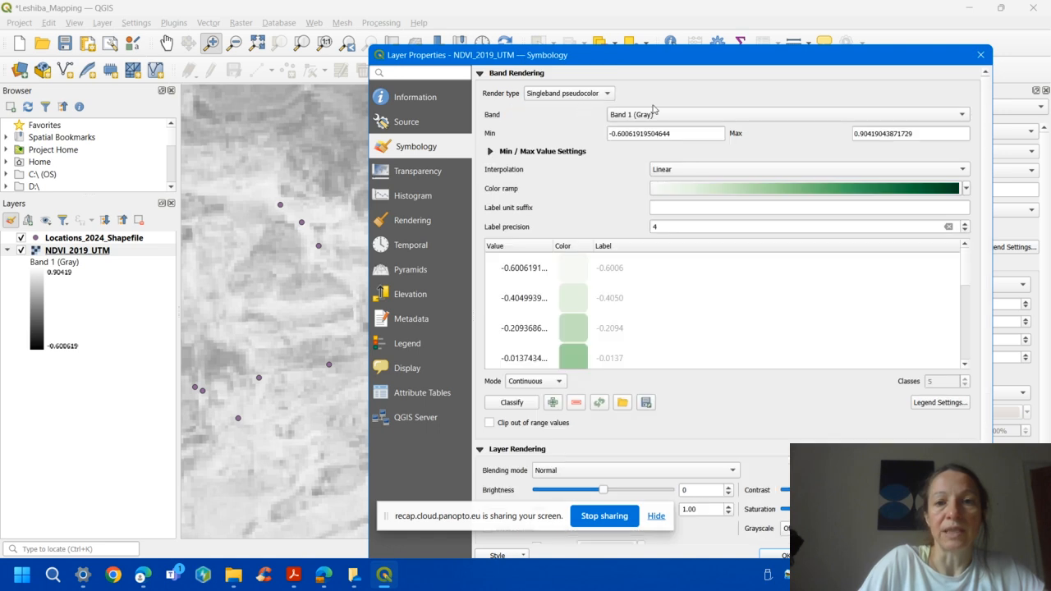
click(745, 187)
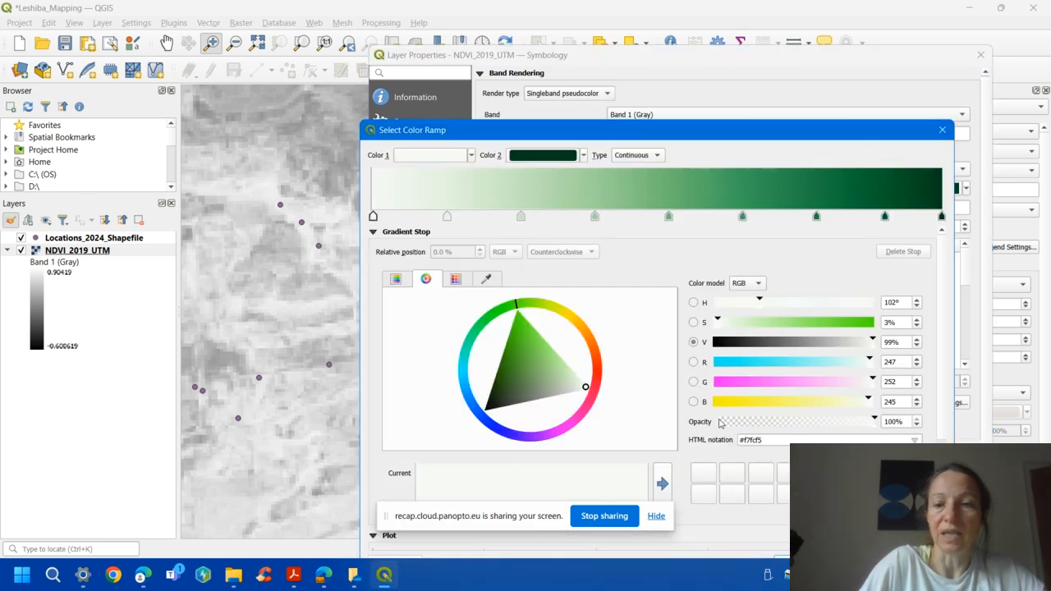
click(942, 129)
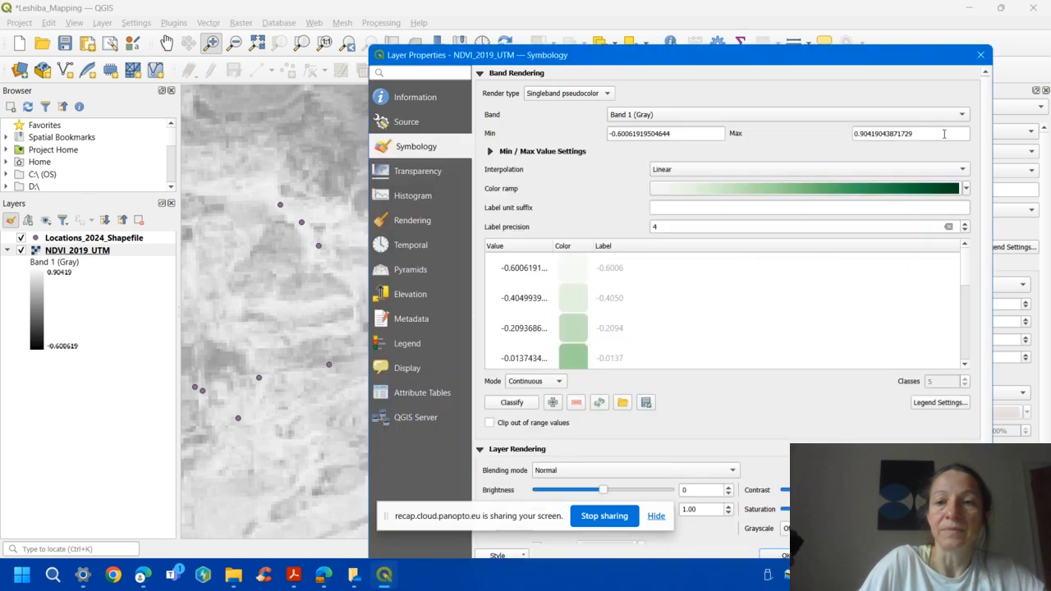
Step: Set the NDVI color ramp's minimum to 0 and maximum to 1, and apply the symbology to the layer
click(693, 138)
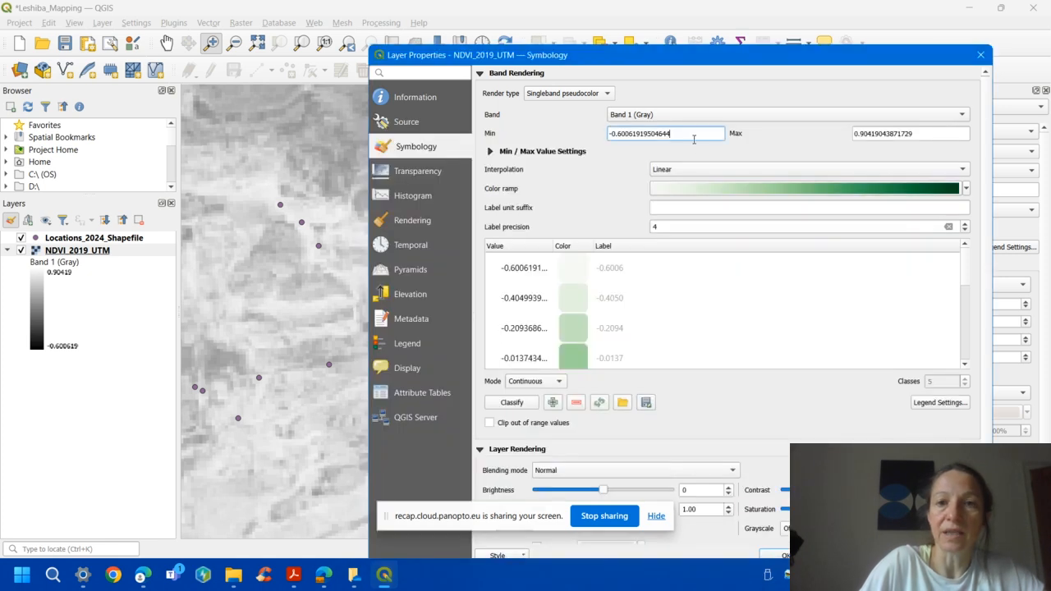
drag(693, 138, 594, 137)
text(0)
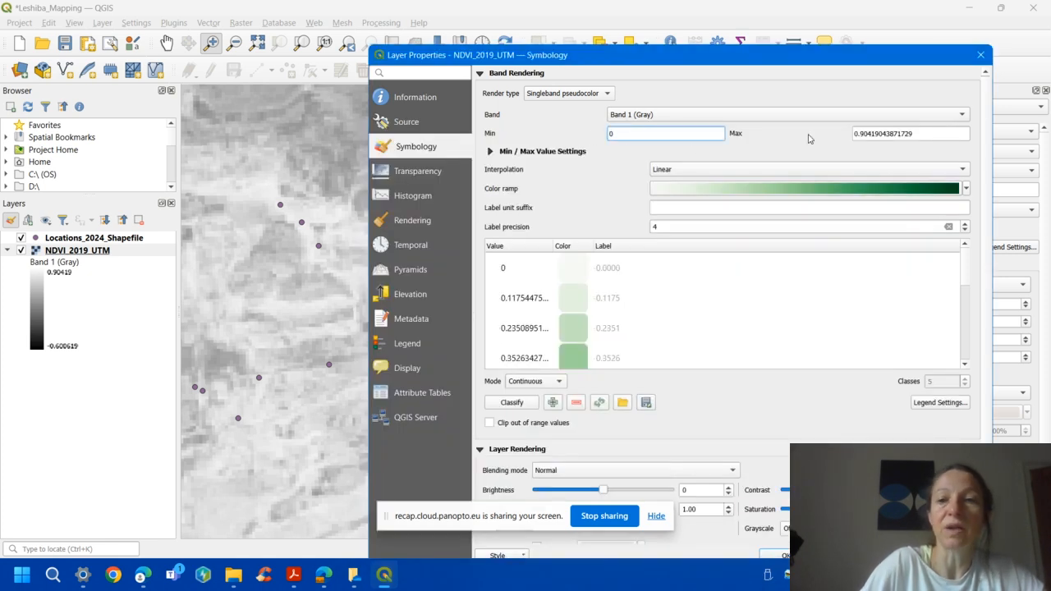
drag(922, 132, 844, 140)
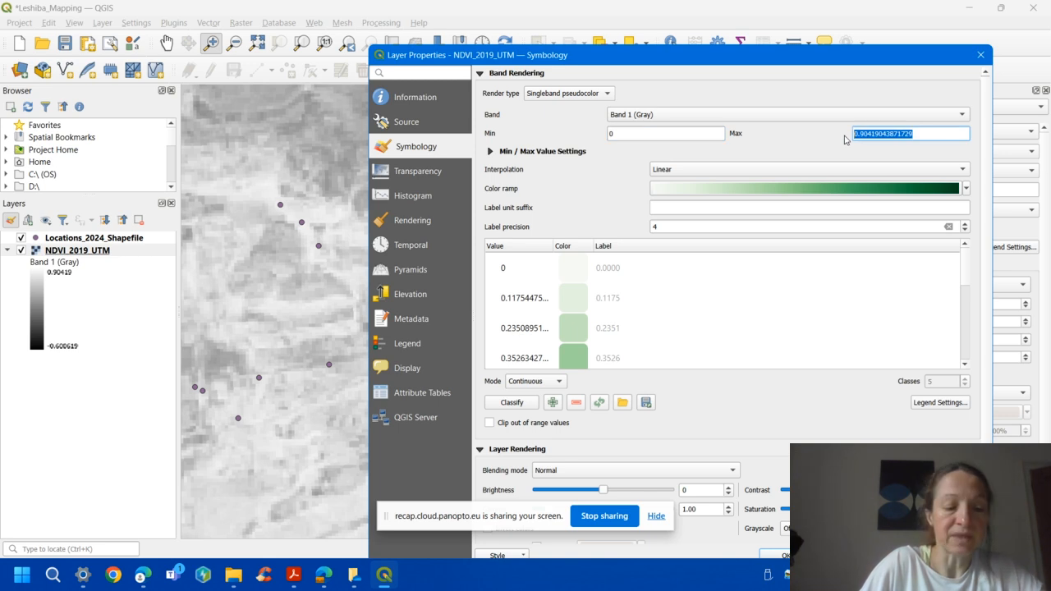
text(1)
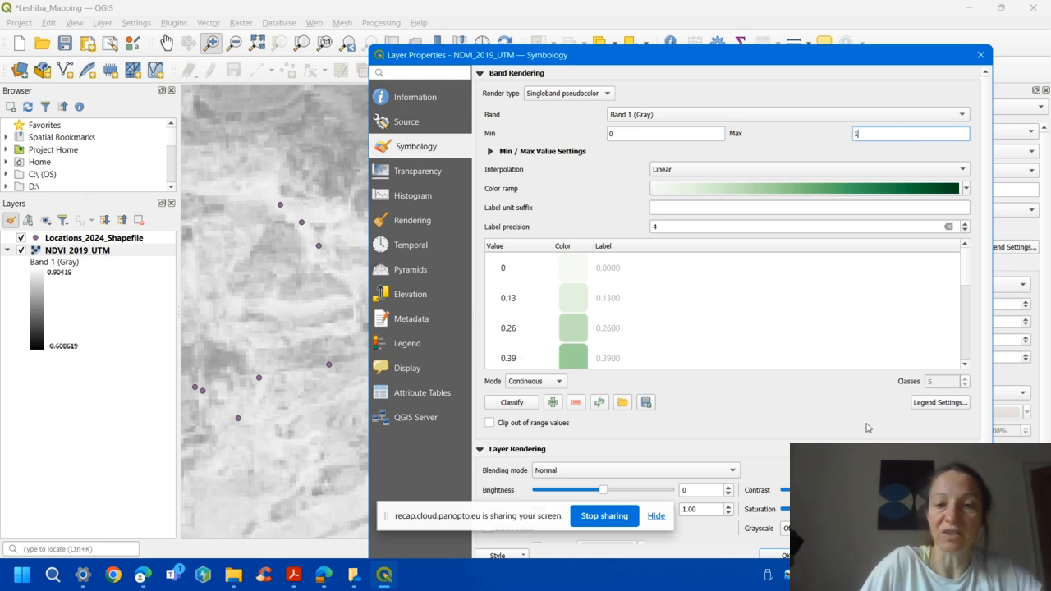
drag(893, 57, 875, 26)
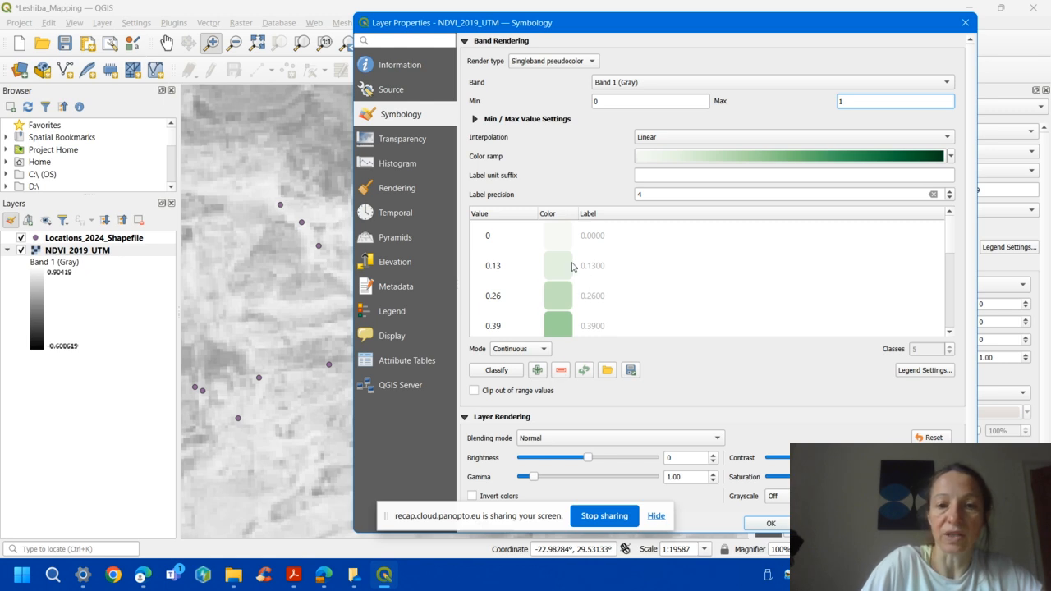
click(886, 523)
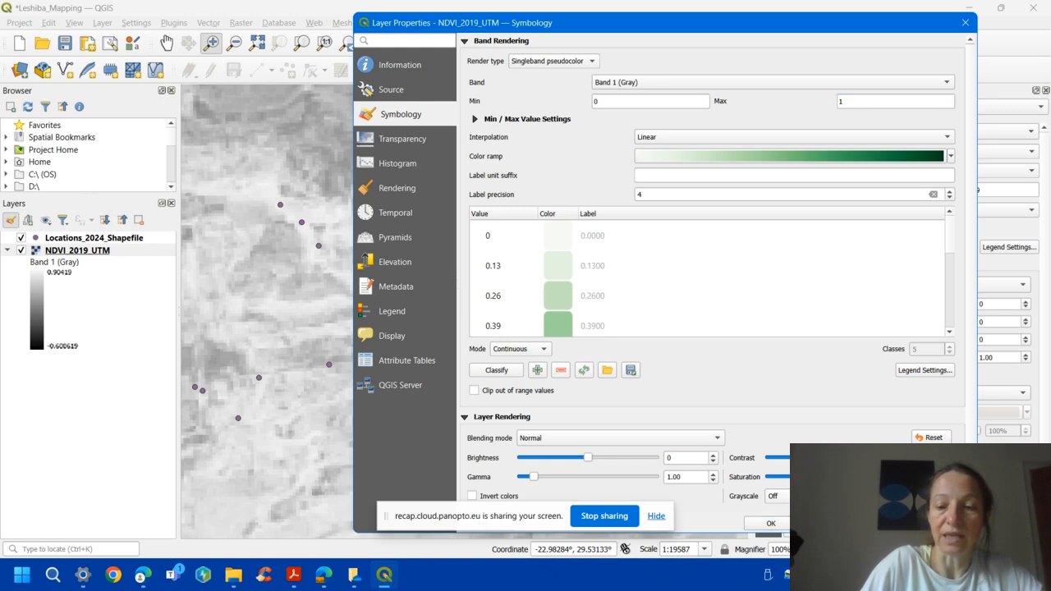
click(771, 523)
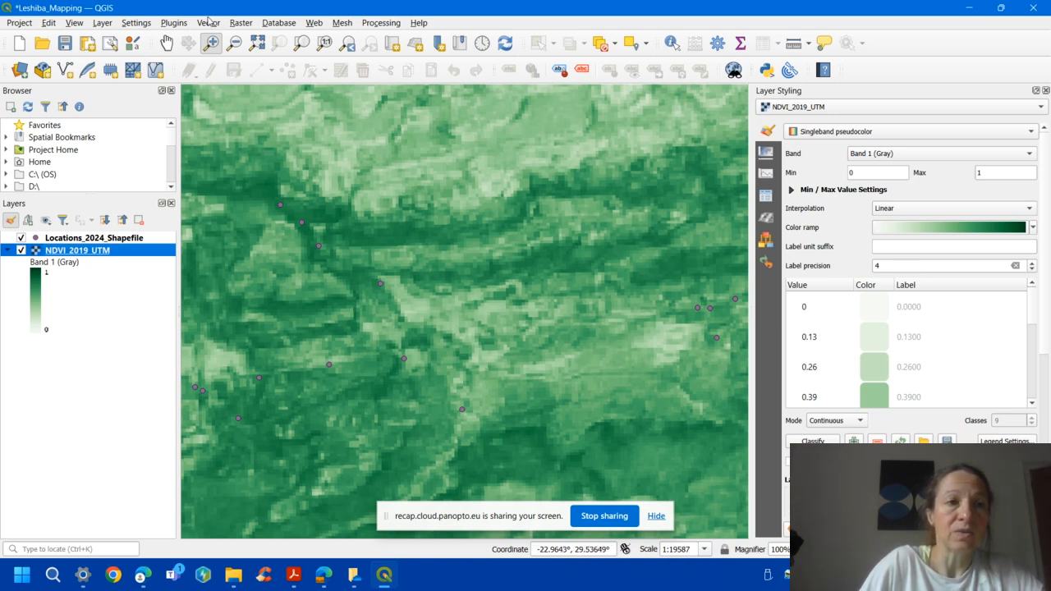
Step: Add the Leshiba_2024 raster from the Landsat folder to the project and close the Data Source Manager
click(103, 23)
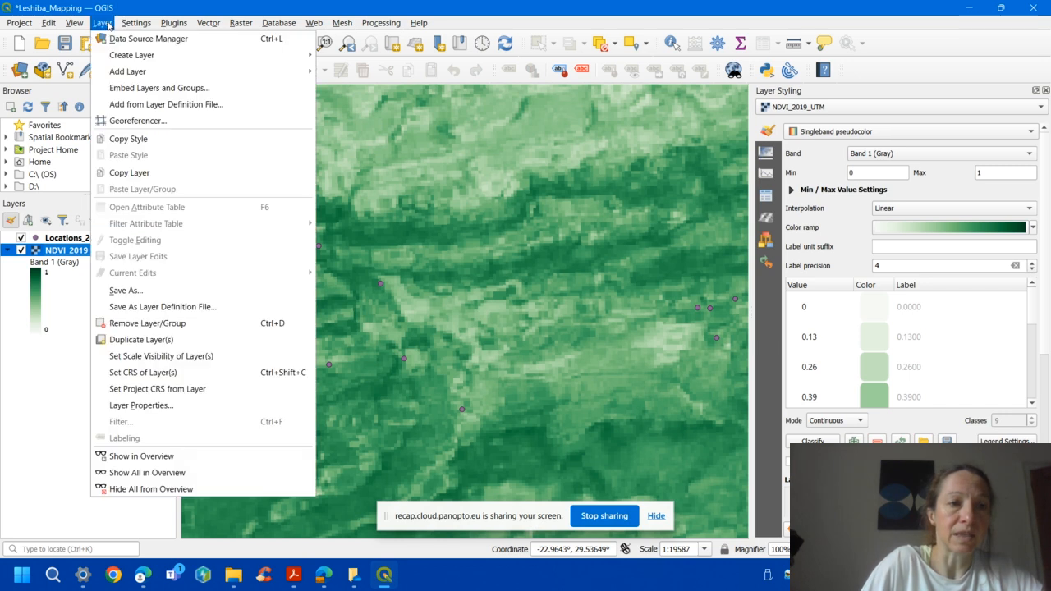
mouse_move(121, 72)
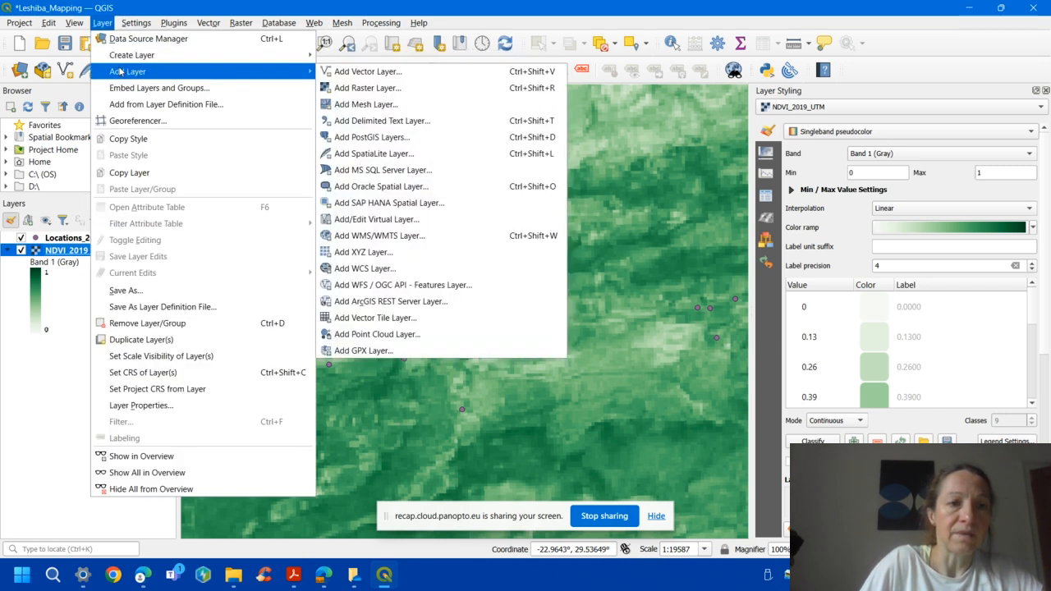
click(348, 87)
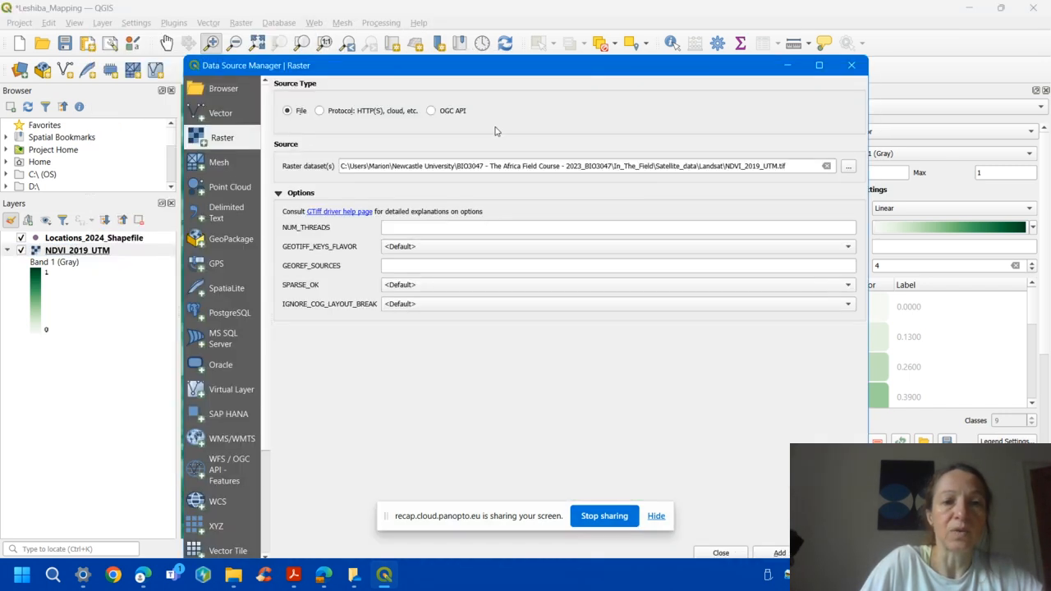
click(849, 167)
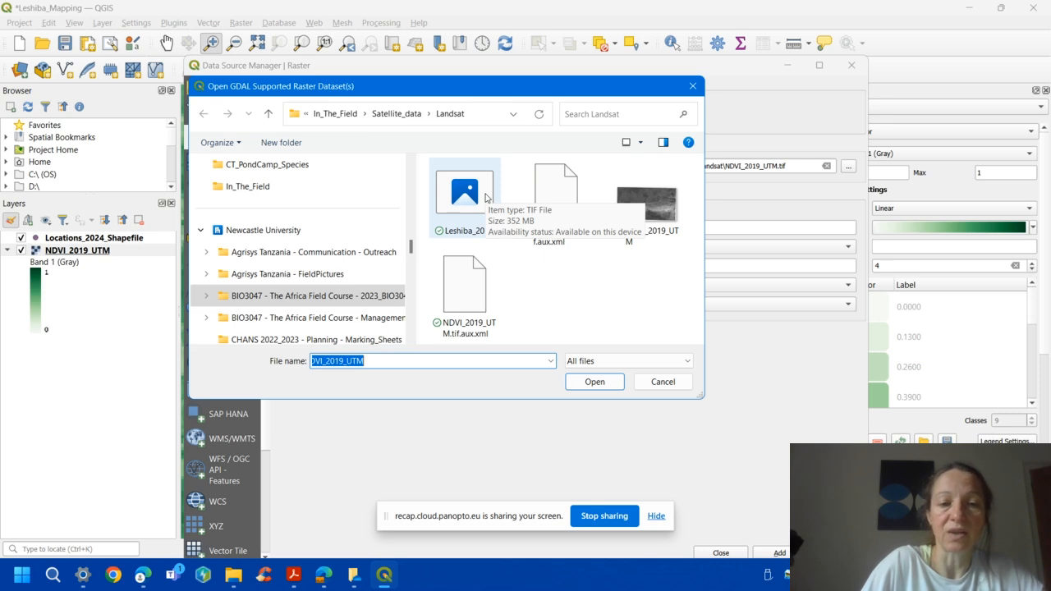
click(485, 197)
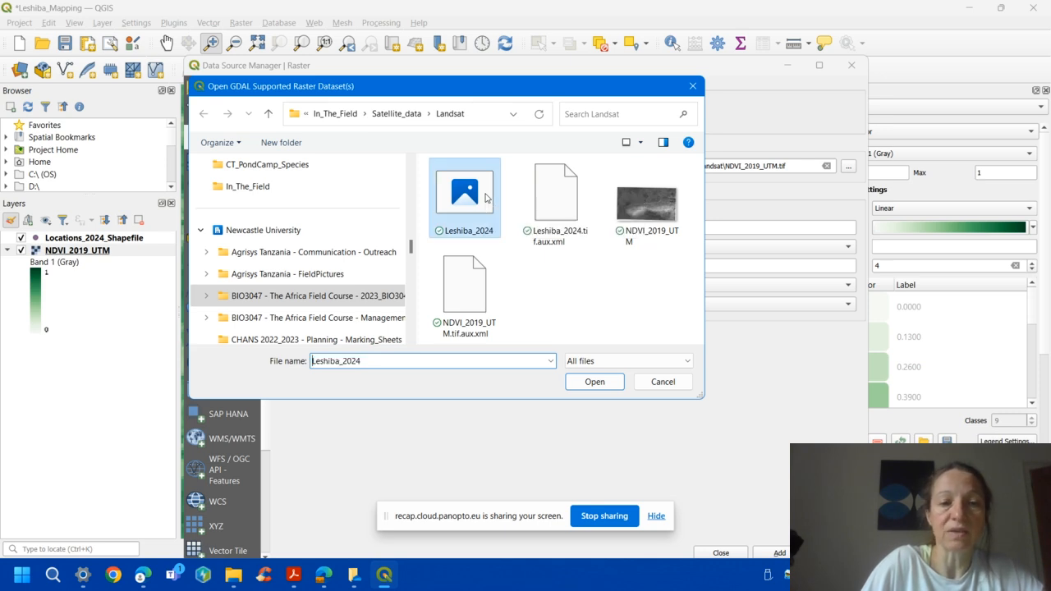
click(601, 383)
click(779, 552)
click(721, 552)
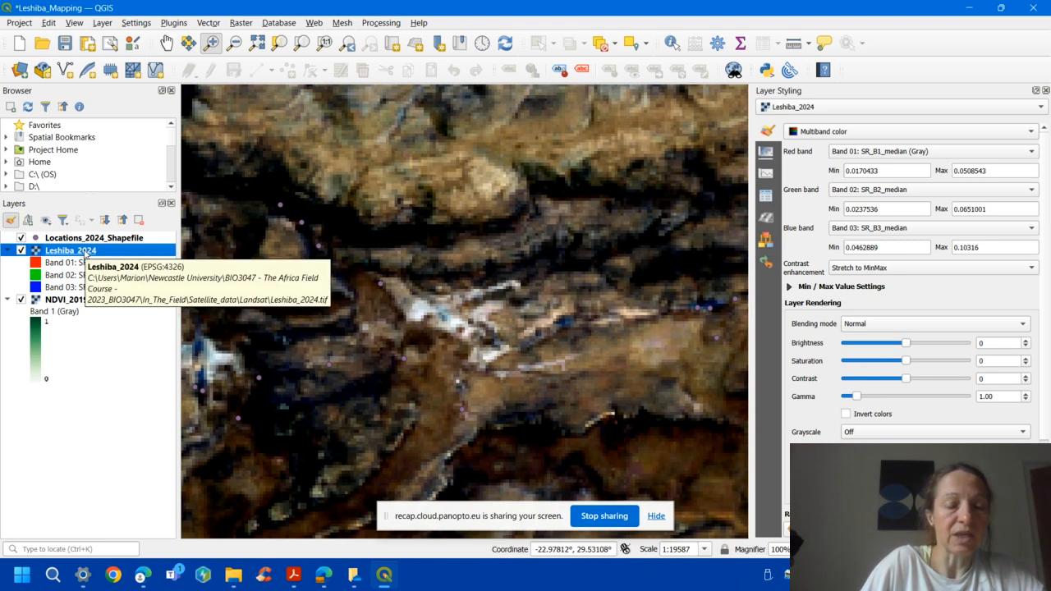
Step: Set the Leshiba_2024 layer's bands to Band 05 for red, Band 04 for green and Band 03 for blue, and apply the symbology
double_click(86, 253)
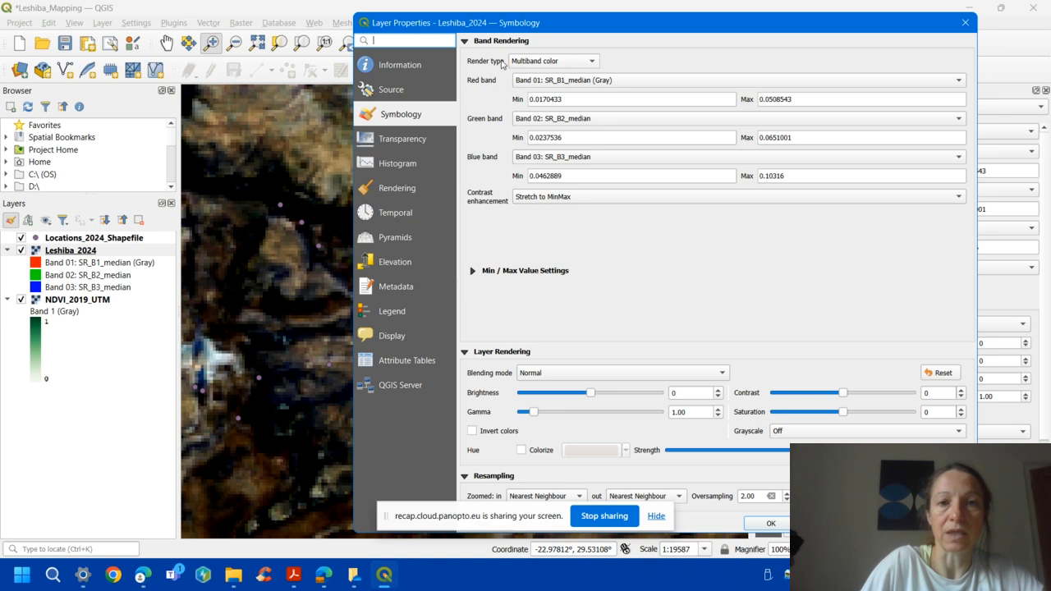
click(540, 83)
click(540, 86)
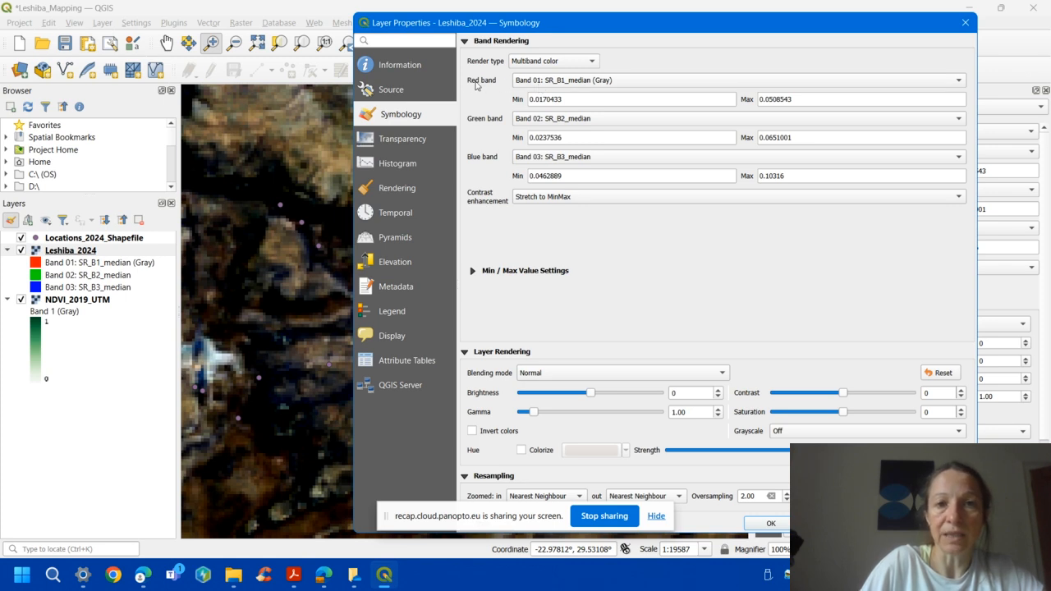
click(531, 82)
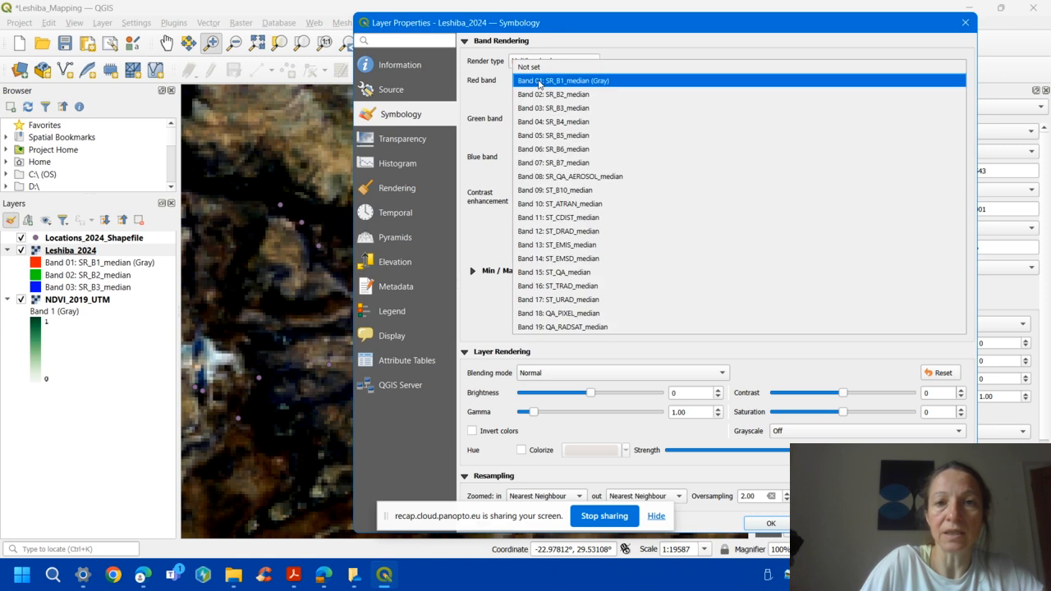
click(548, 134)
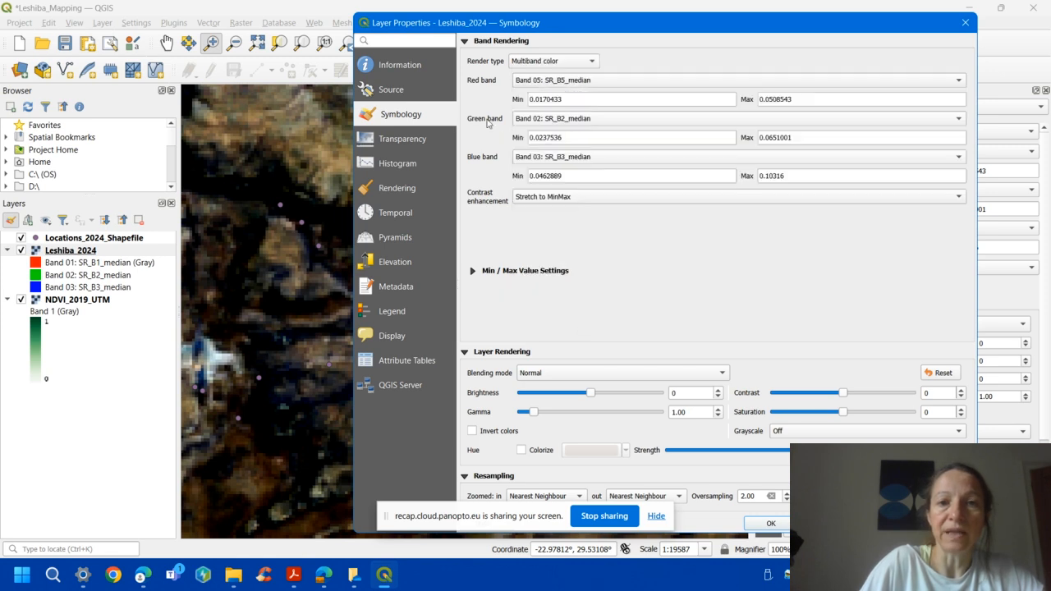
click(522, 122)
click(520, 146)
click(518, 160)
click(529, 158)
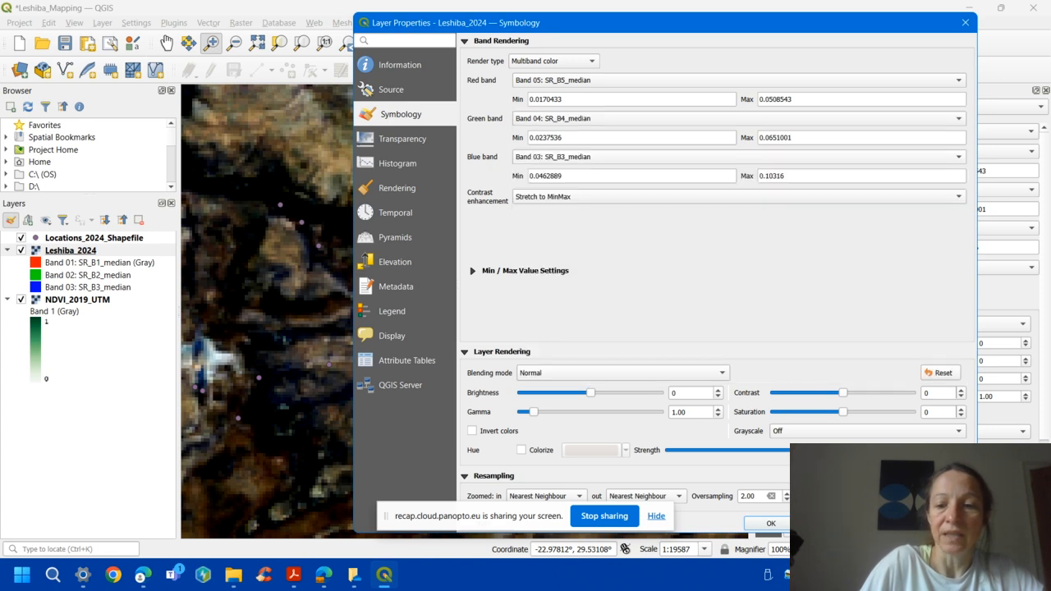
click(772, 523)
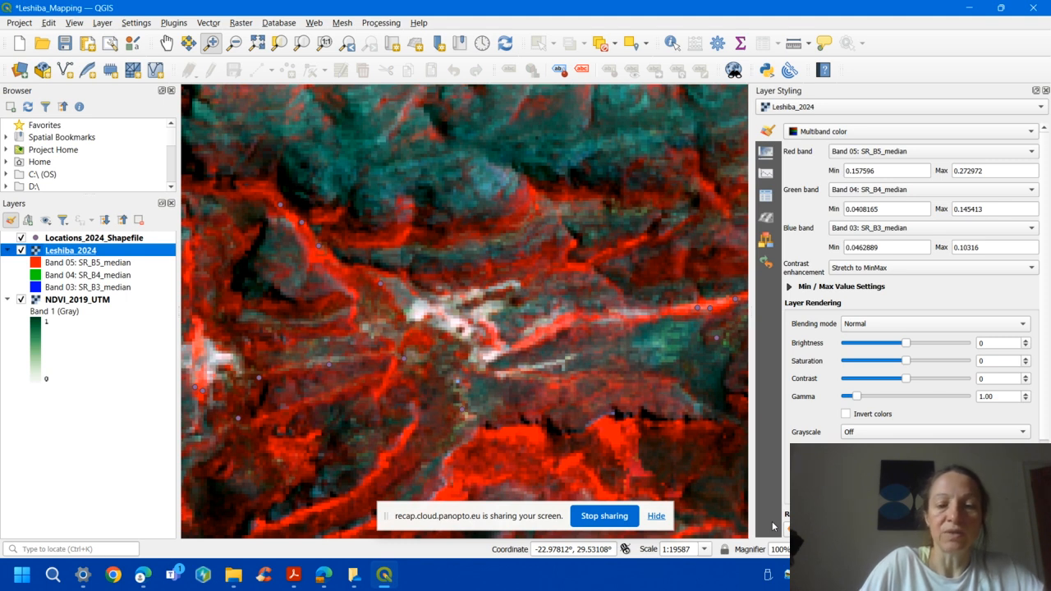
Step: Examine the false-color Leshiba_2024 image across the wider region and around the study locations
click(235, 44)
click(403, 326)
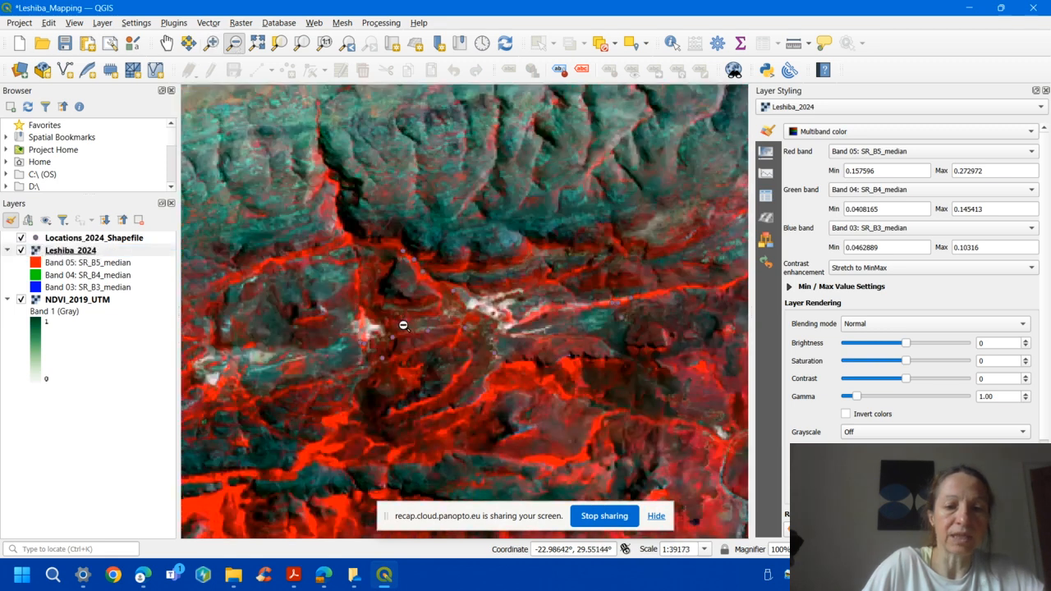
click(403, 325)
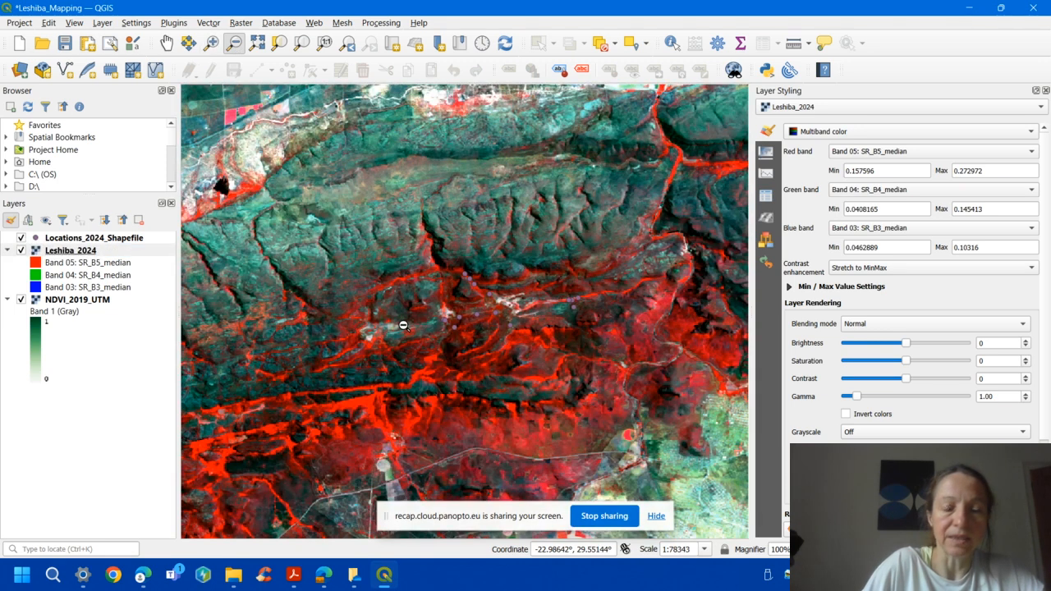
click(521, 359)
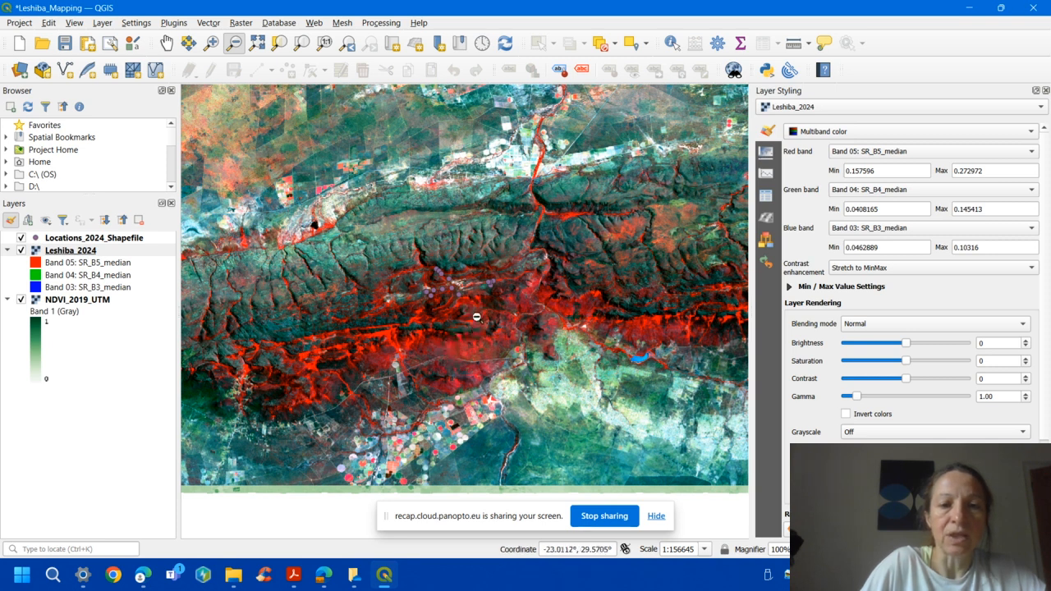
click(211, 44)
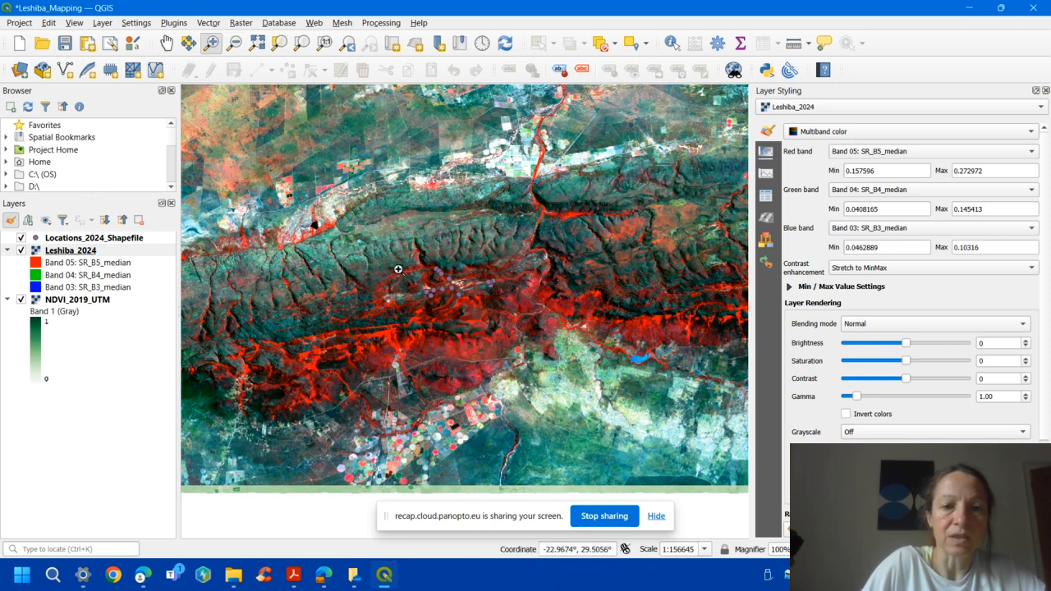
drag(398, 249, 511, 345)
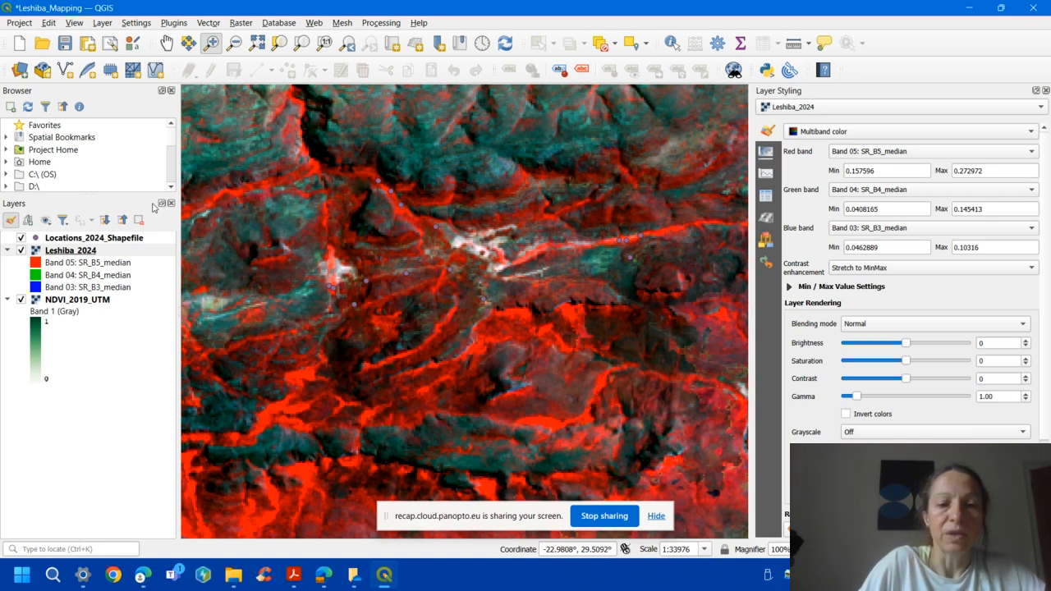
Step: Set the Leshiba_2024 layer's bands to Band 04 for red, Band 03 for green and Band 02 for blue, and apply the symbology
double_click(94, 251)
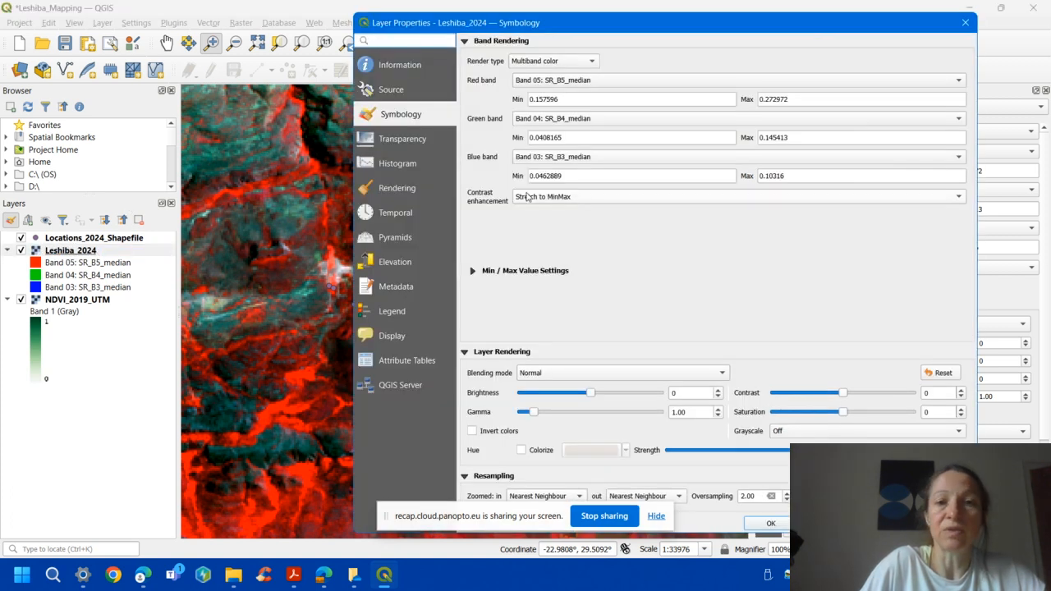
click(633, 81)
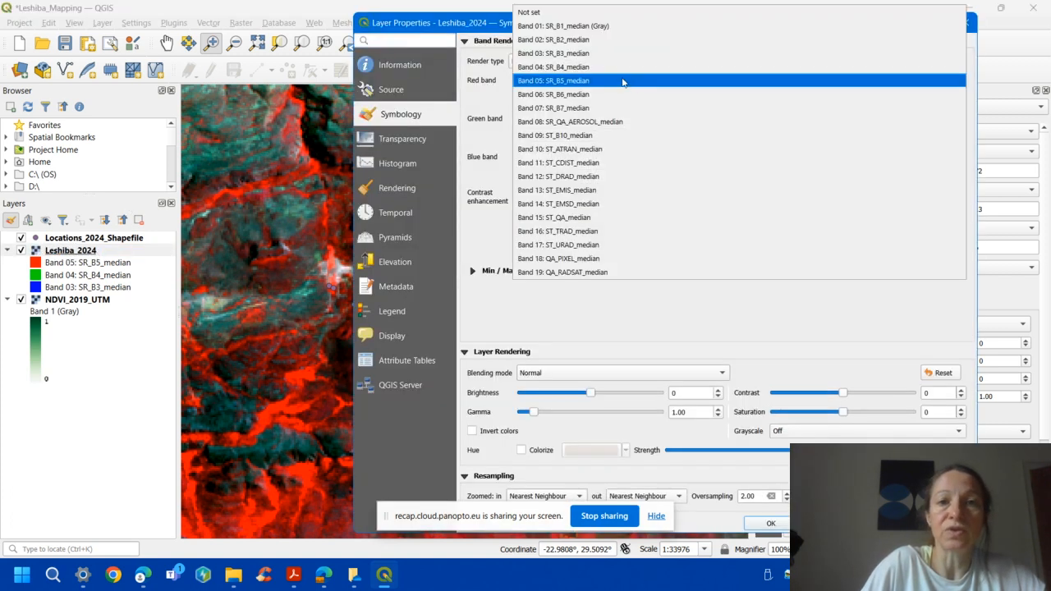
click(591, 67)
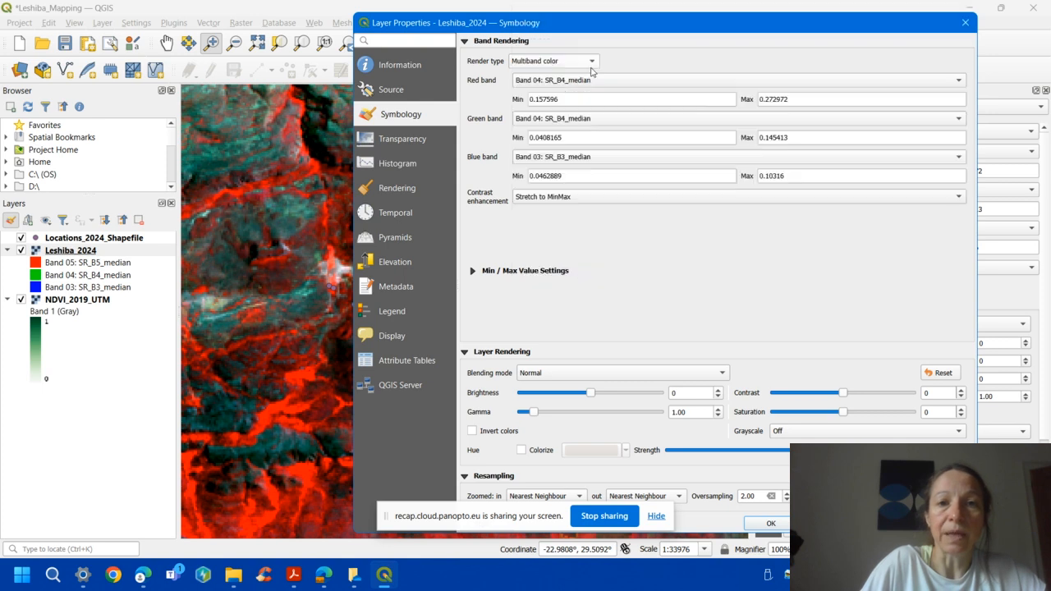
click(572, 121)
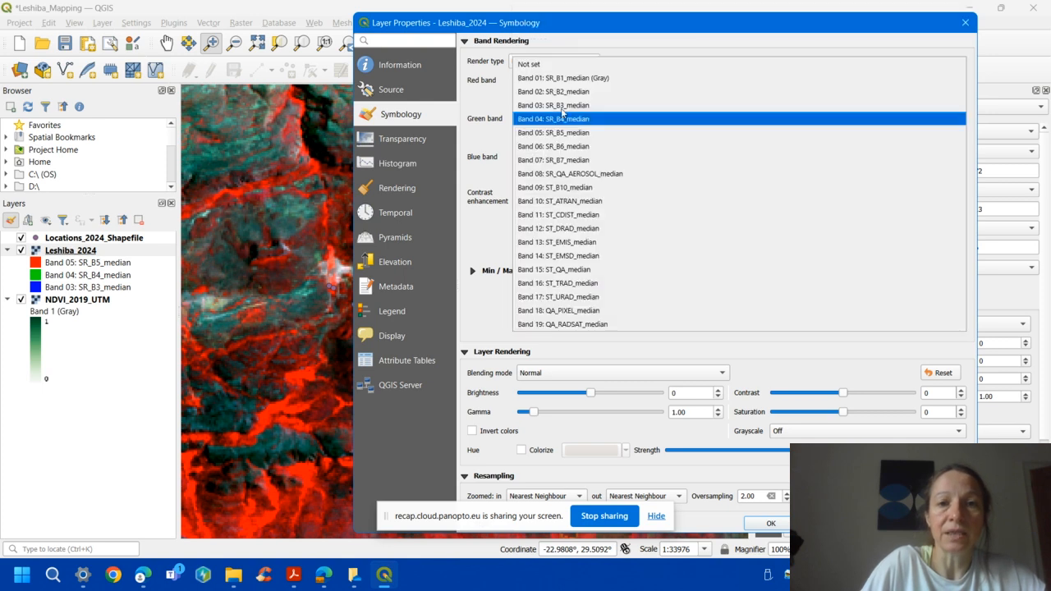
click(562, 116)
click(553, 157)
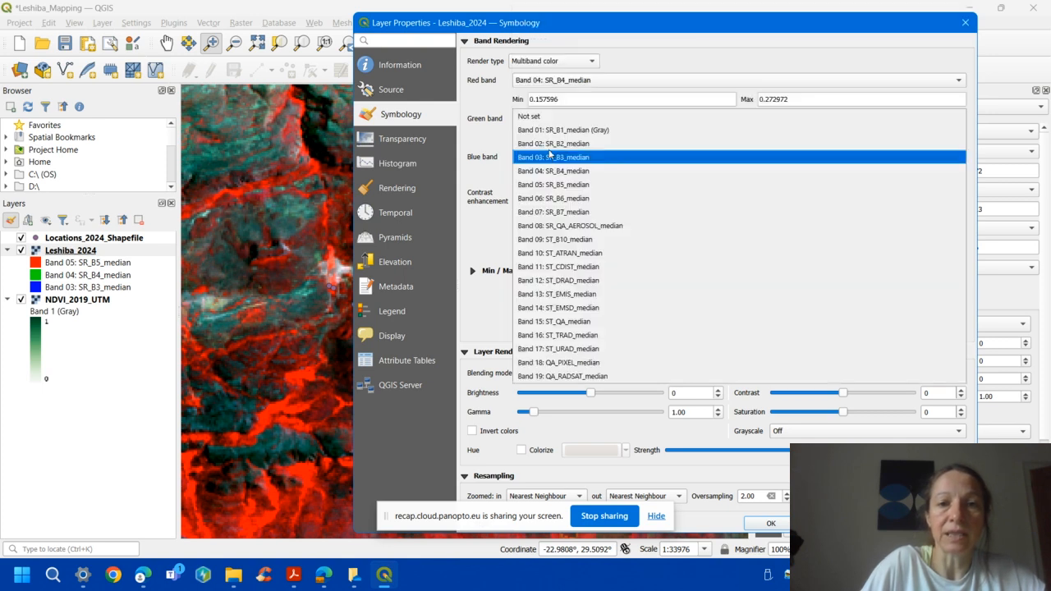
click(546, 145)
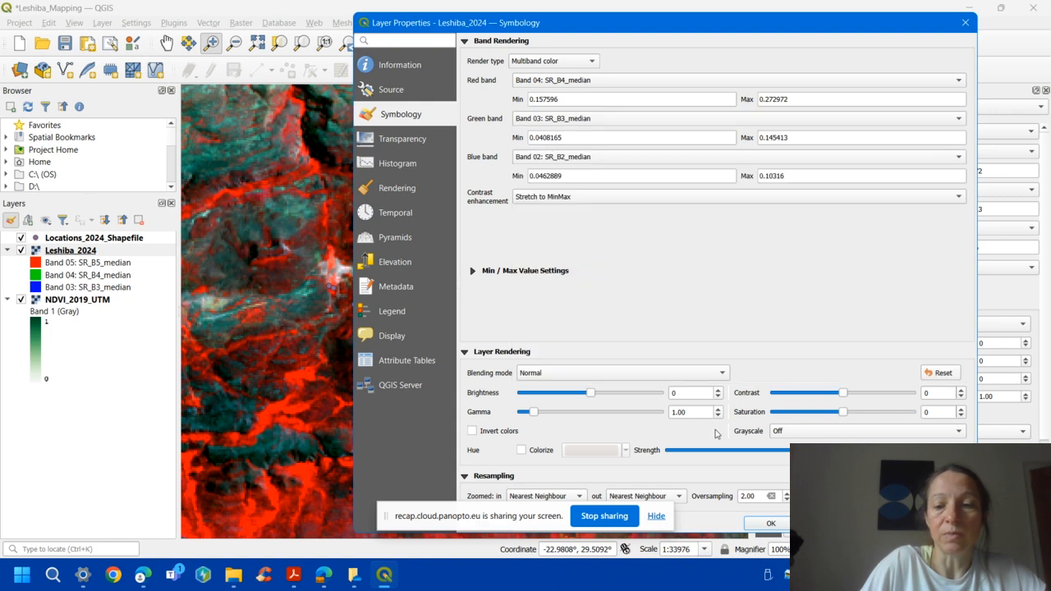
click(770, 523)
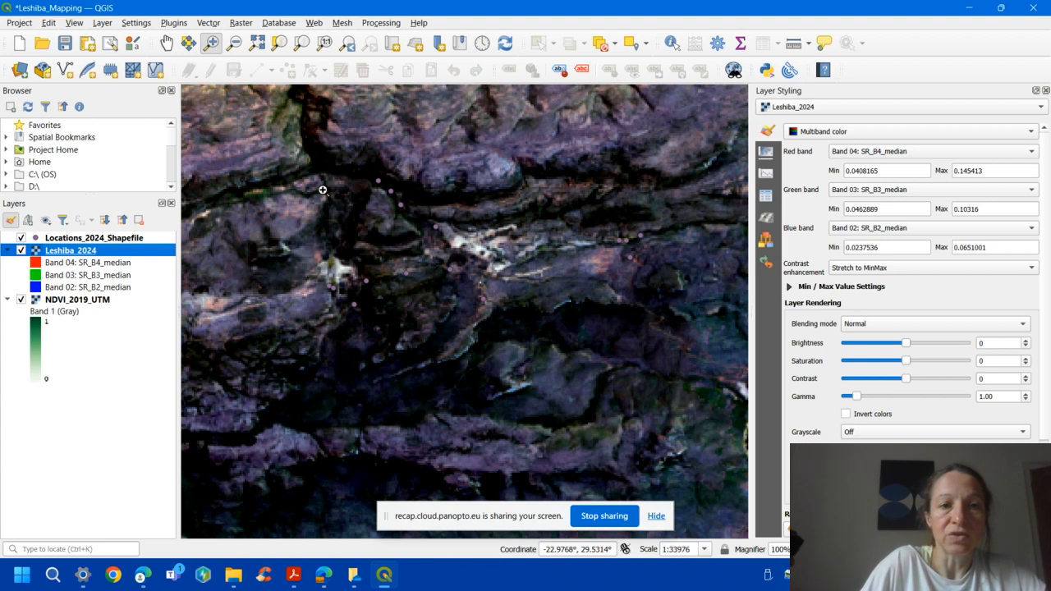
Step: Set the Leshiba_2024 layer's min/max statistics extent to Current canvas and its accuracy to Actual (slower), and apply the symbology
drag(310, 171, 487, 396)
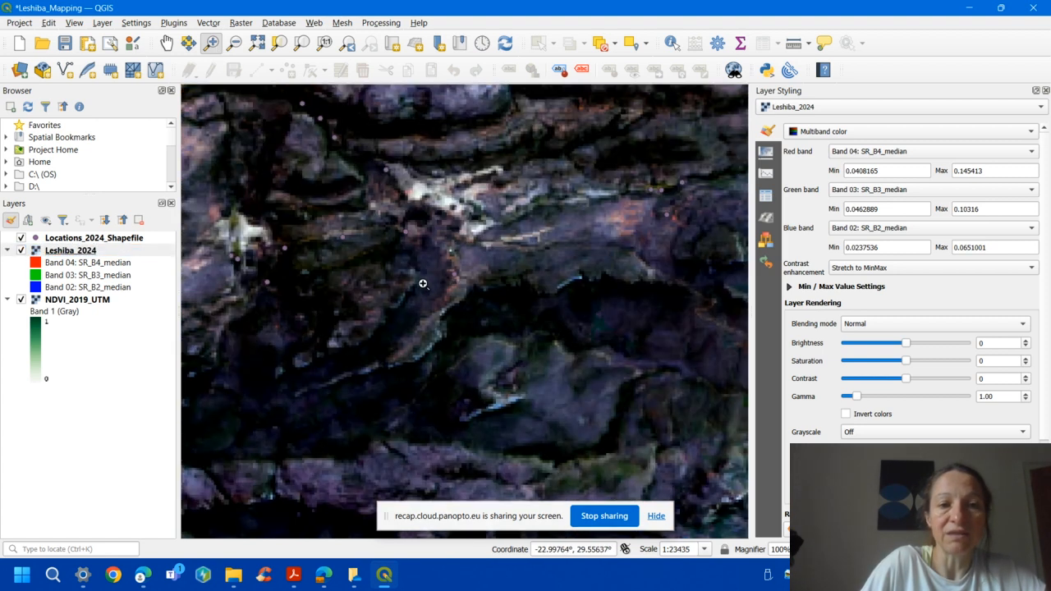
click(235, 44)
click(356, 222)
click(441, 322)
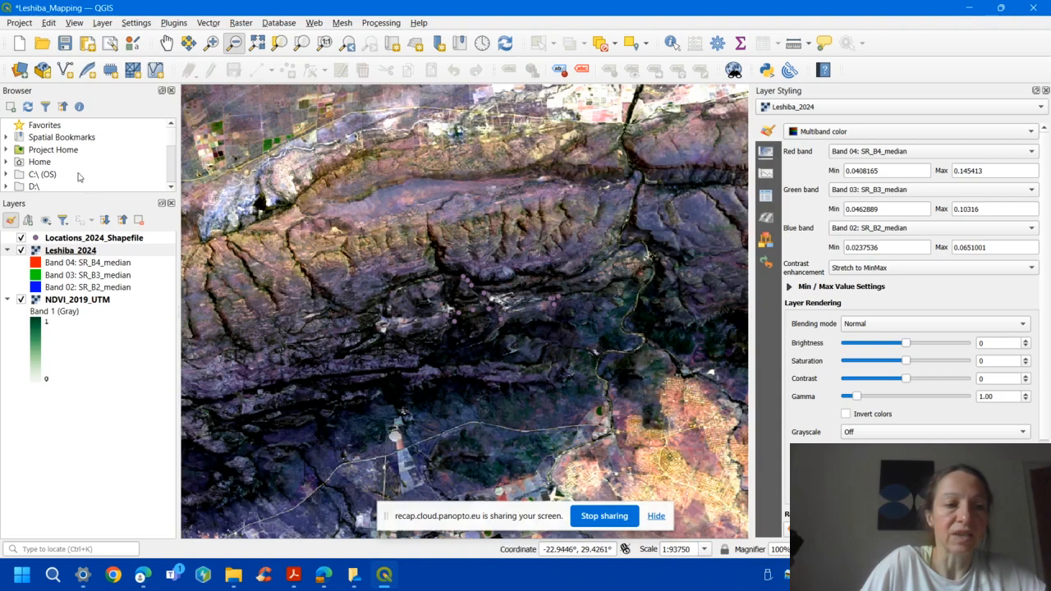
double_click(70, 250)
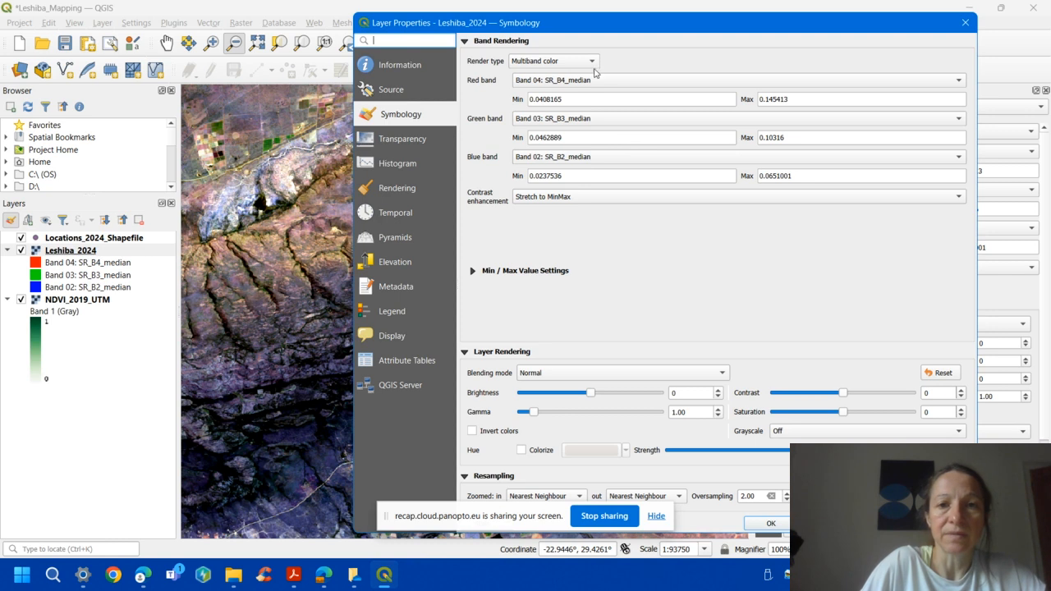
click(523, 272)
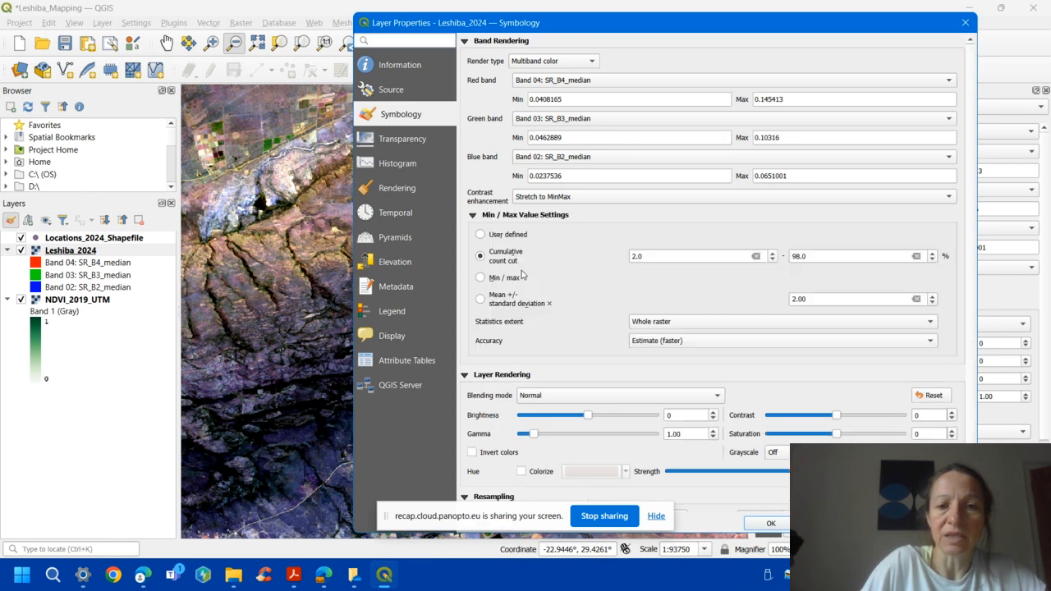
click(683, 322)
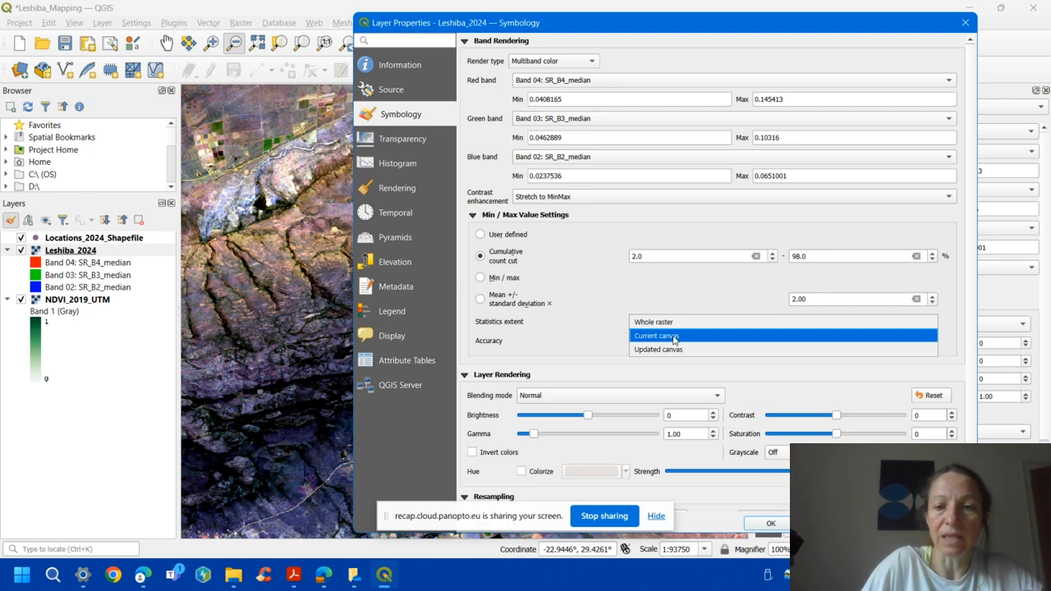
click(674, 336)
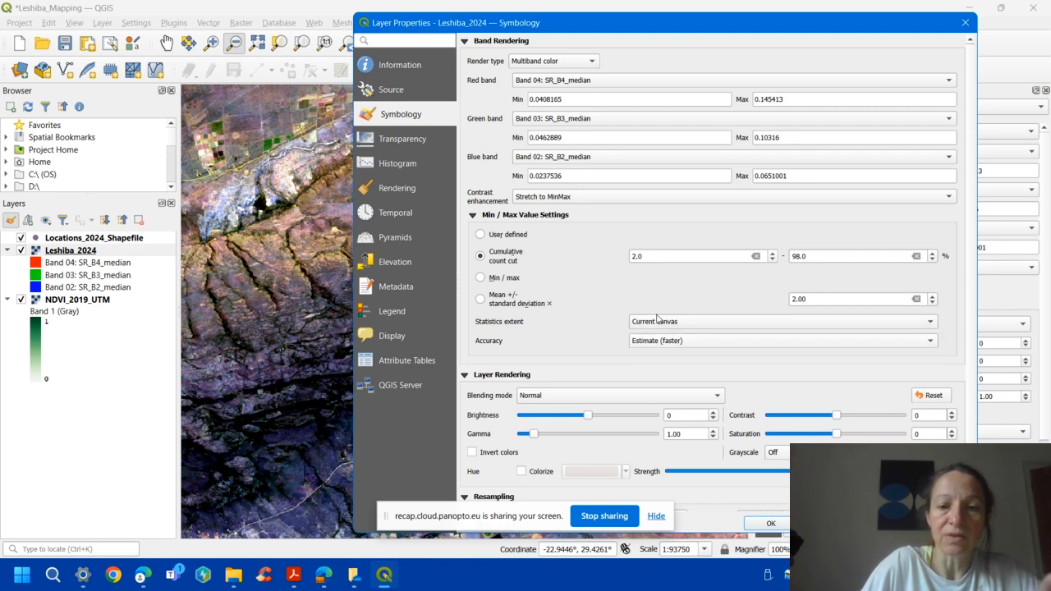
click(656, 345)
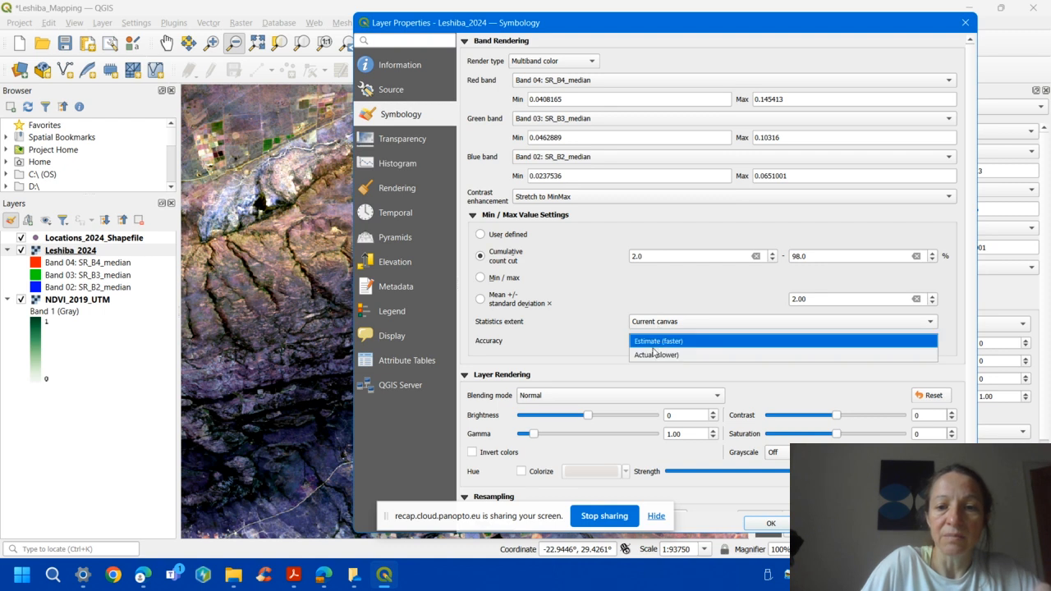
click(652, 356)
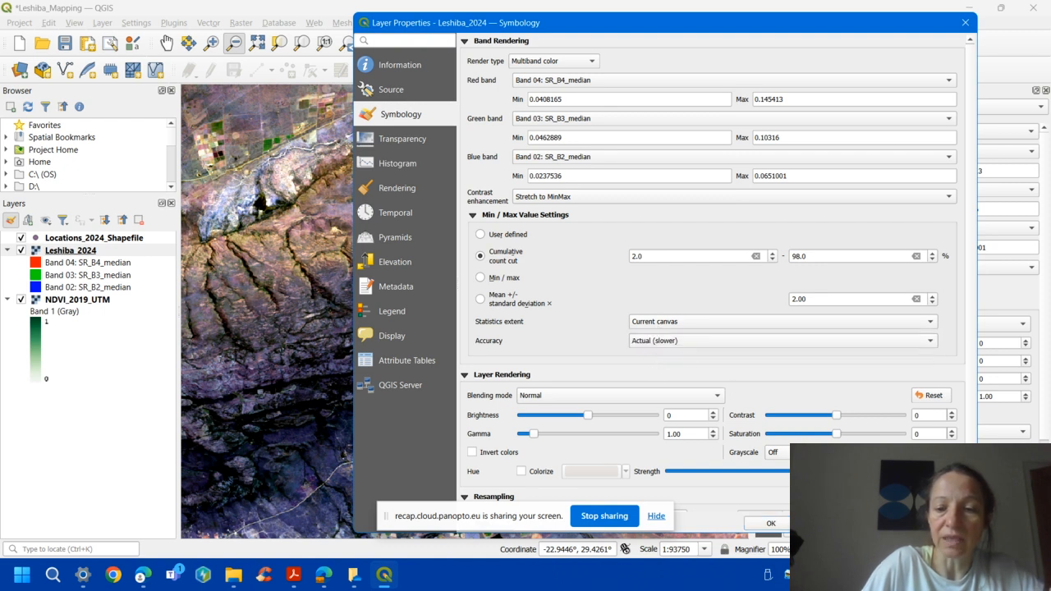
click(770, 523)
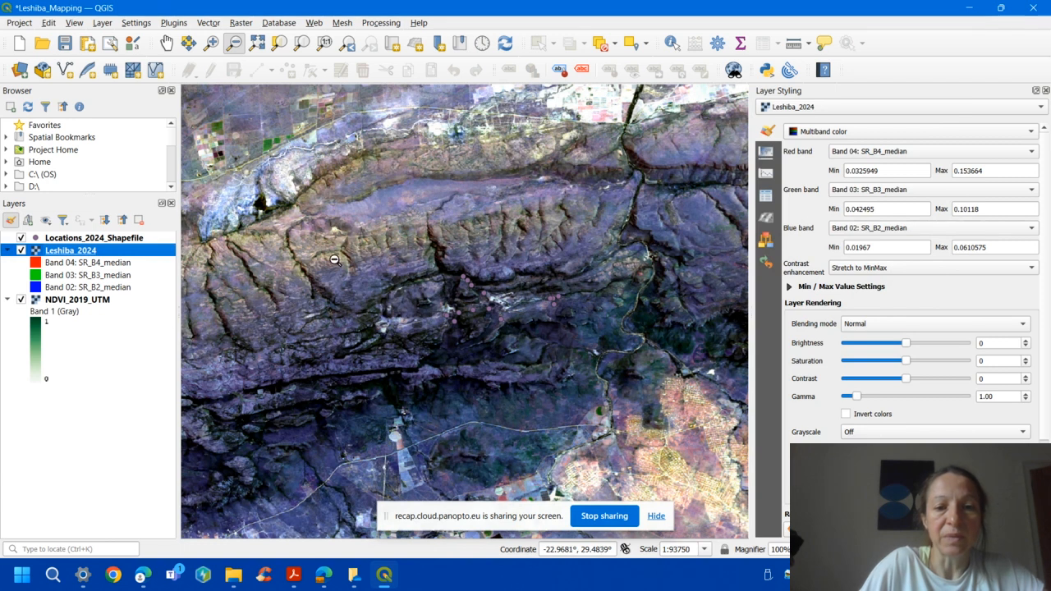
Step: Look through the Leshiba_2024 layer's histogram, transparency and general information properties, and close them without making changes
double_click(82, 251)
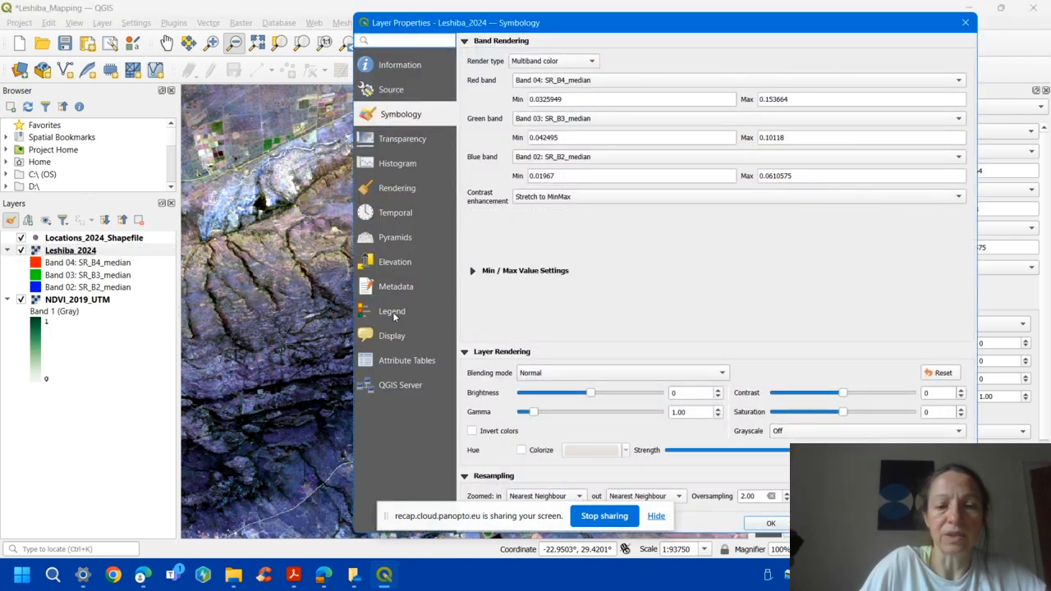
click(389, 165)
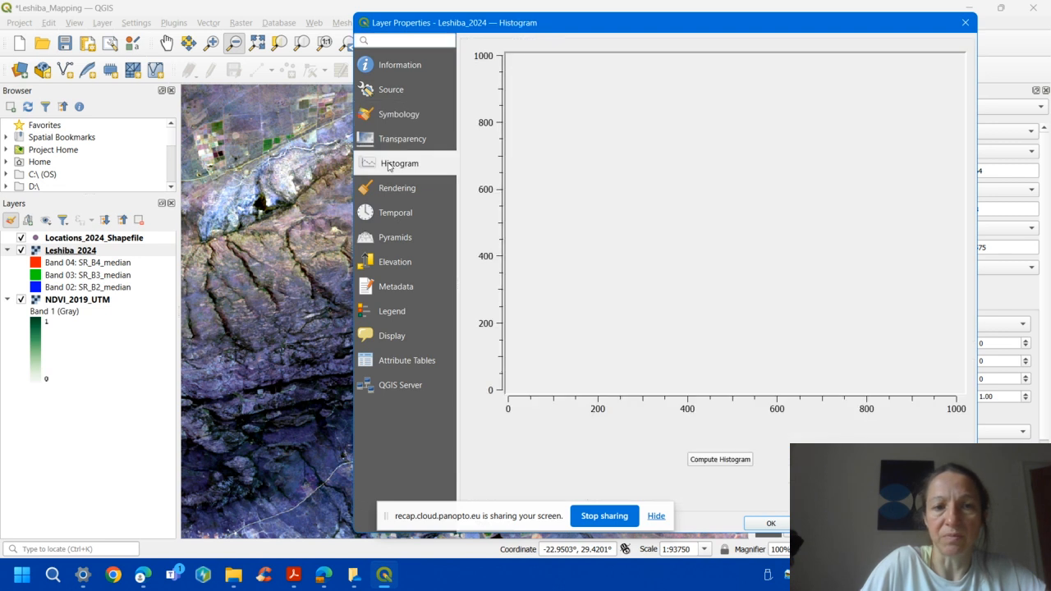
click(384, 145)
click(384, 69)
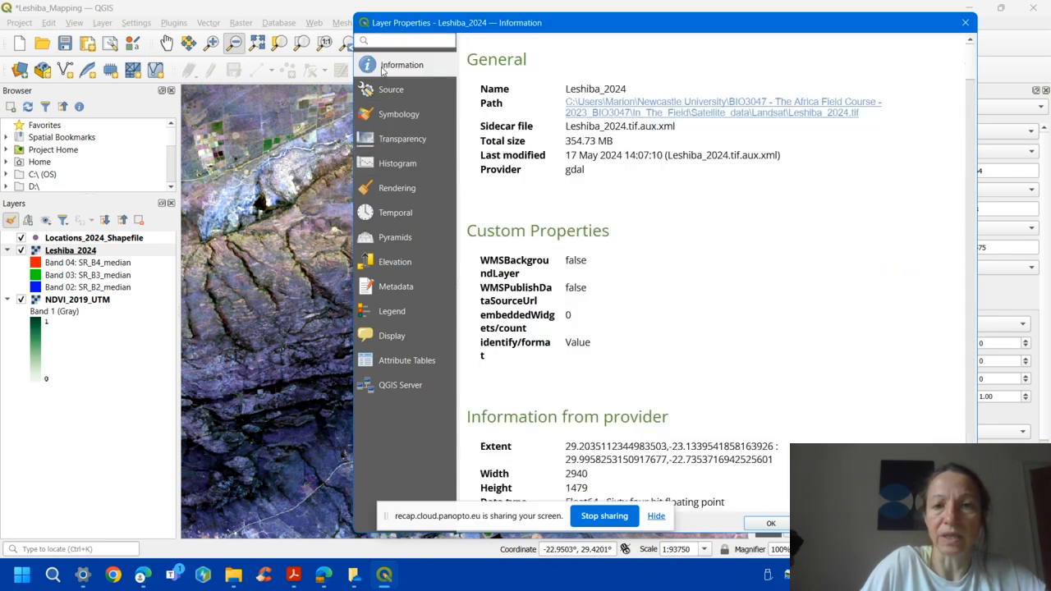
click(964, 22)
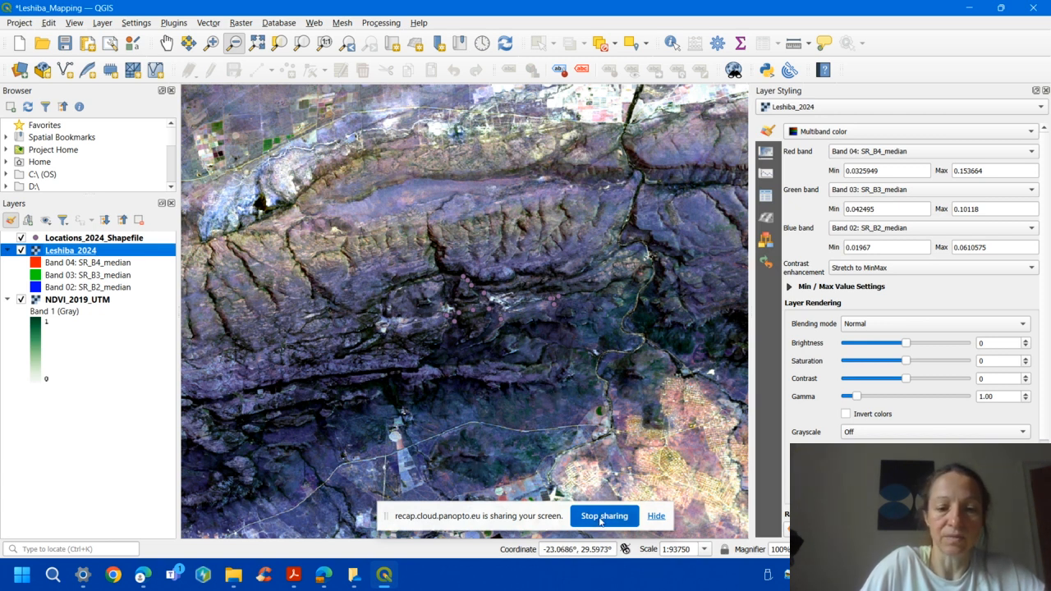
mouse_move(323, 575)
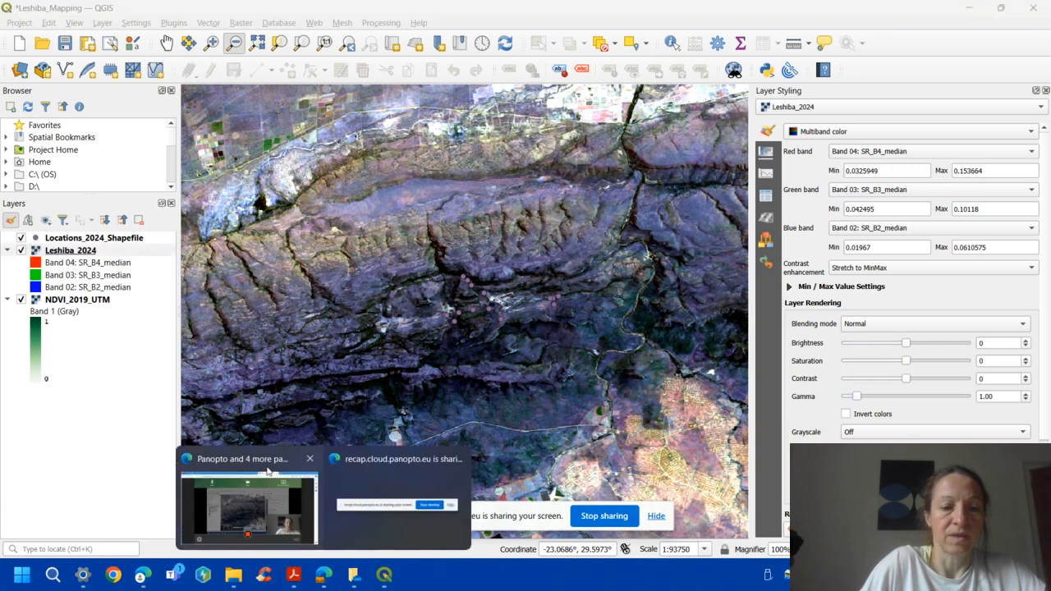